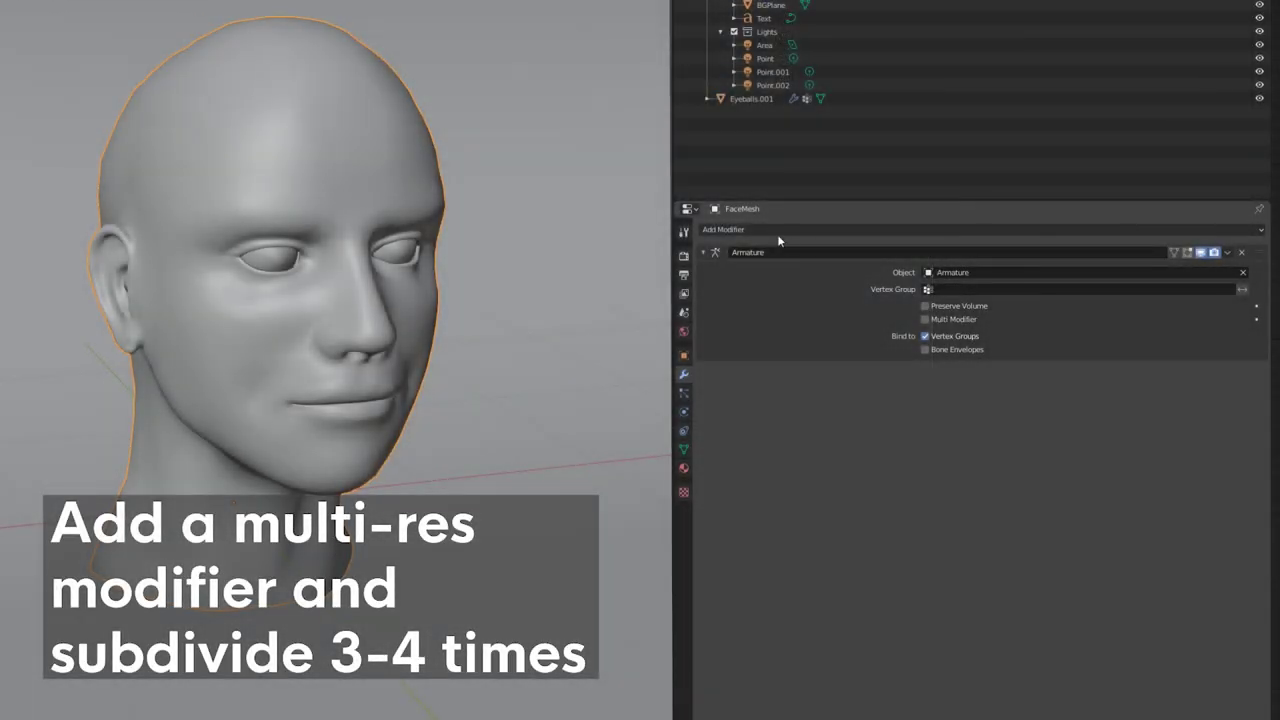
# Add a Multiresolution modifier to FaceMesh and subdivide it up to level 3
pyautogui.click(777, 236)
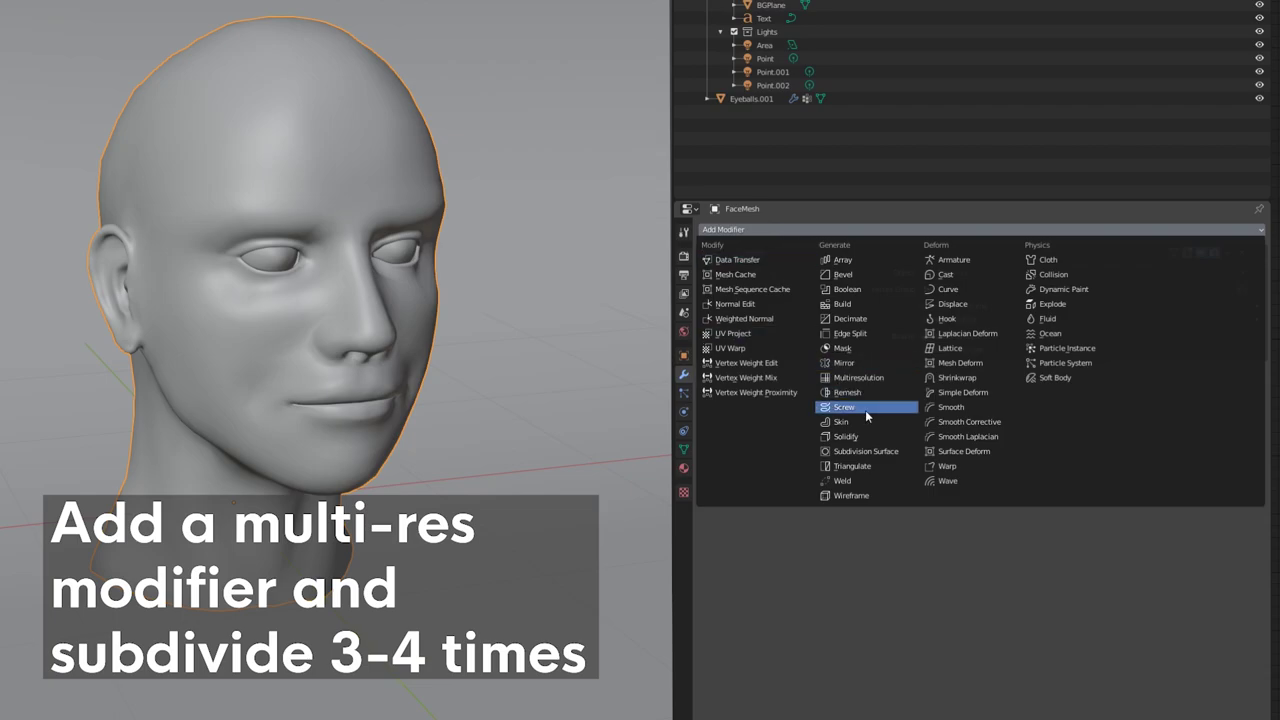
pyautogui.click(860, 383)
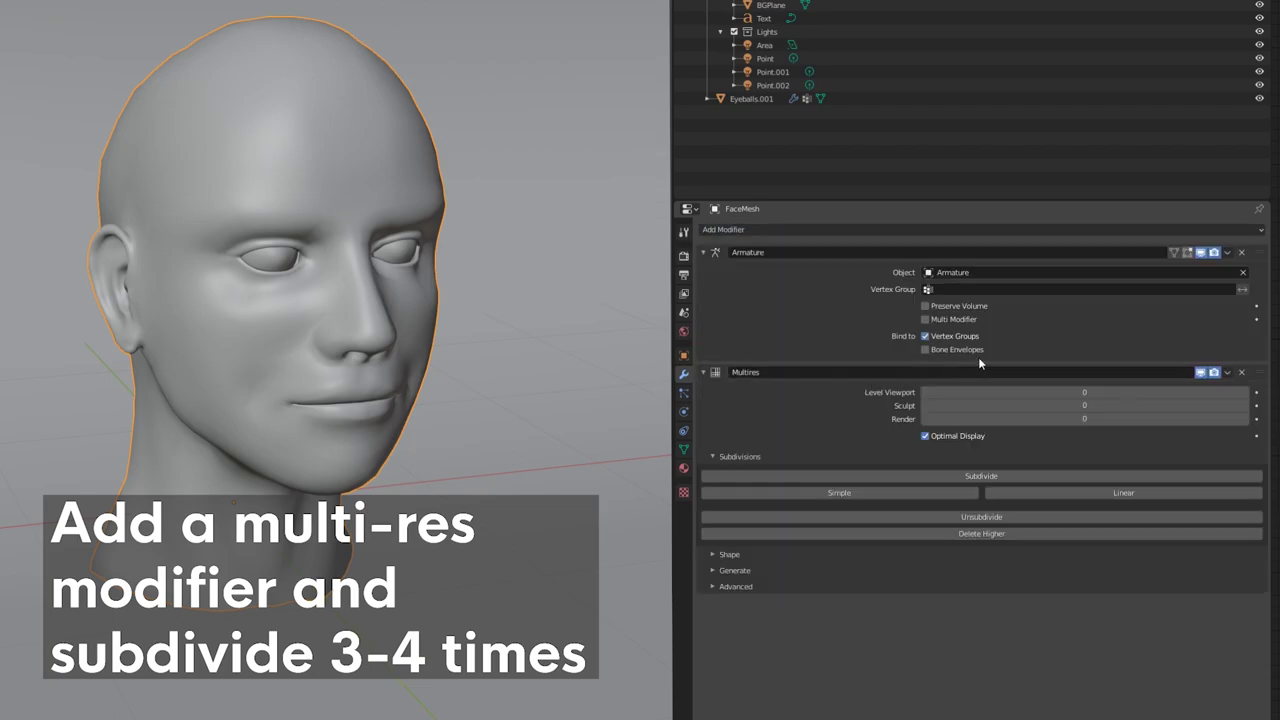
pyautogui.click(975, 477)
pyautogui.click(969, 478)
pyautogui.click(972, 478)
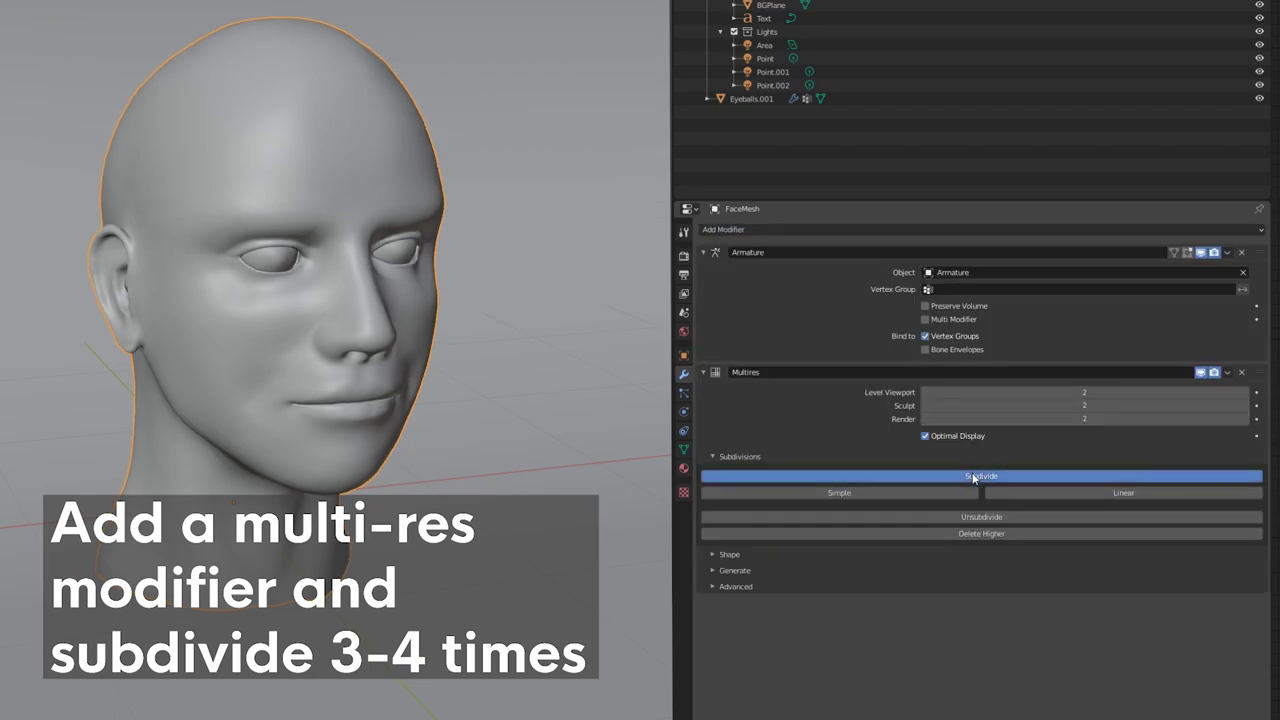
pyautogui.click(929, 477)
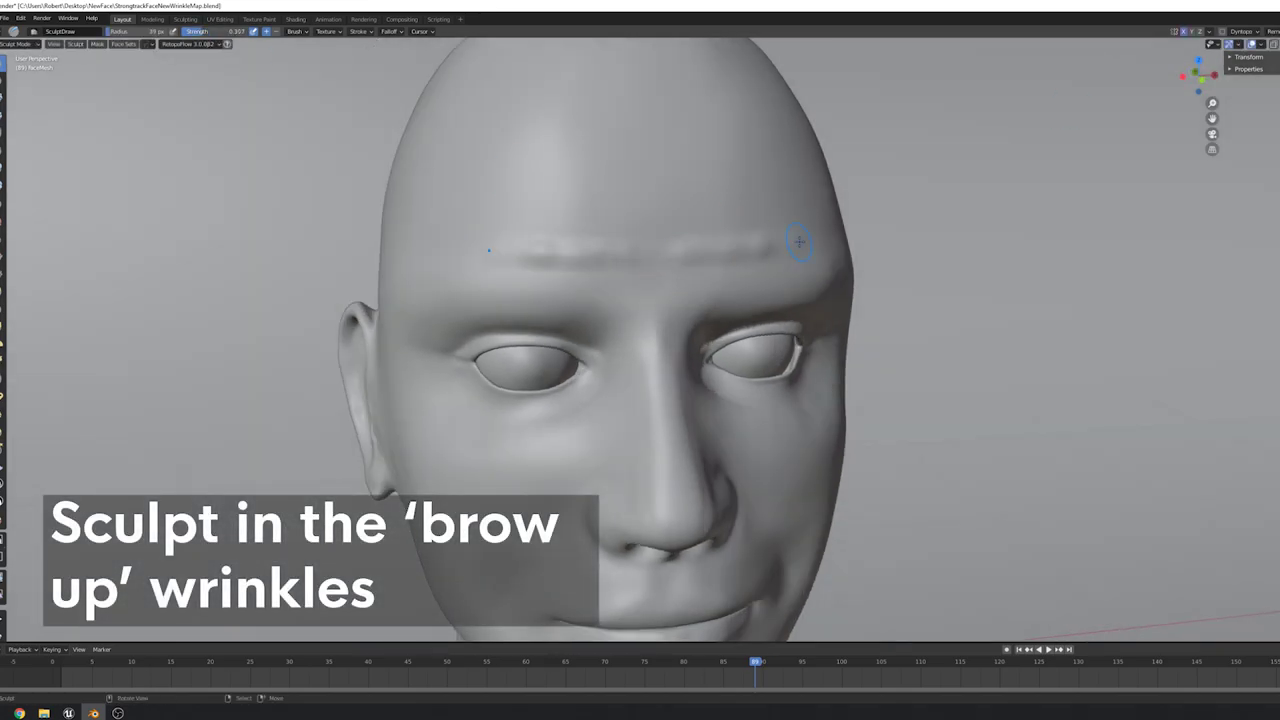
# Sculpt horizontal brow-up wrinkle ridges across the forehead with the Grab and Draw brushes
pyautogui.moveTo(793, 185); pyautogui.dragTo(742, 243, button='middle')
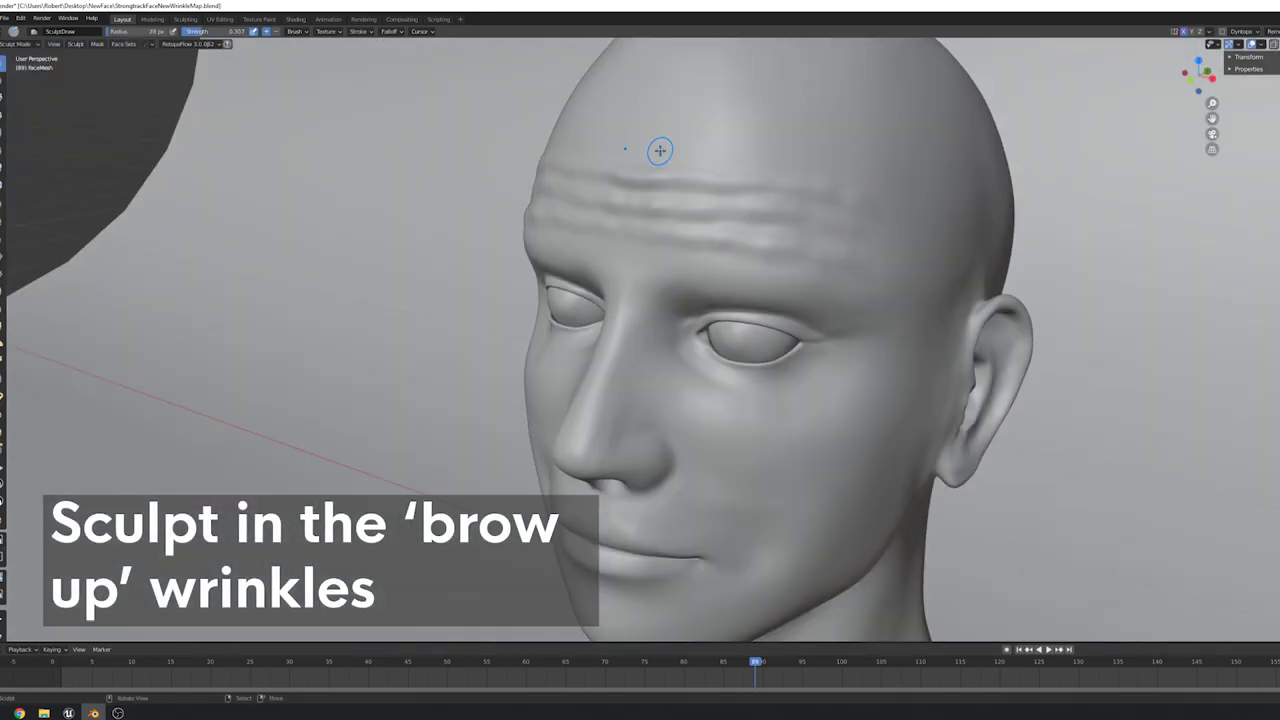
pyautogui.moveTo(747, 159)
pyautogui.mouseDown(button='middle')
pyautogui.moveTo(851, 251)
pyautogui.moveTo(642, 182)
pyautogui.mouseUp(button='middle')
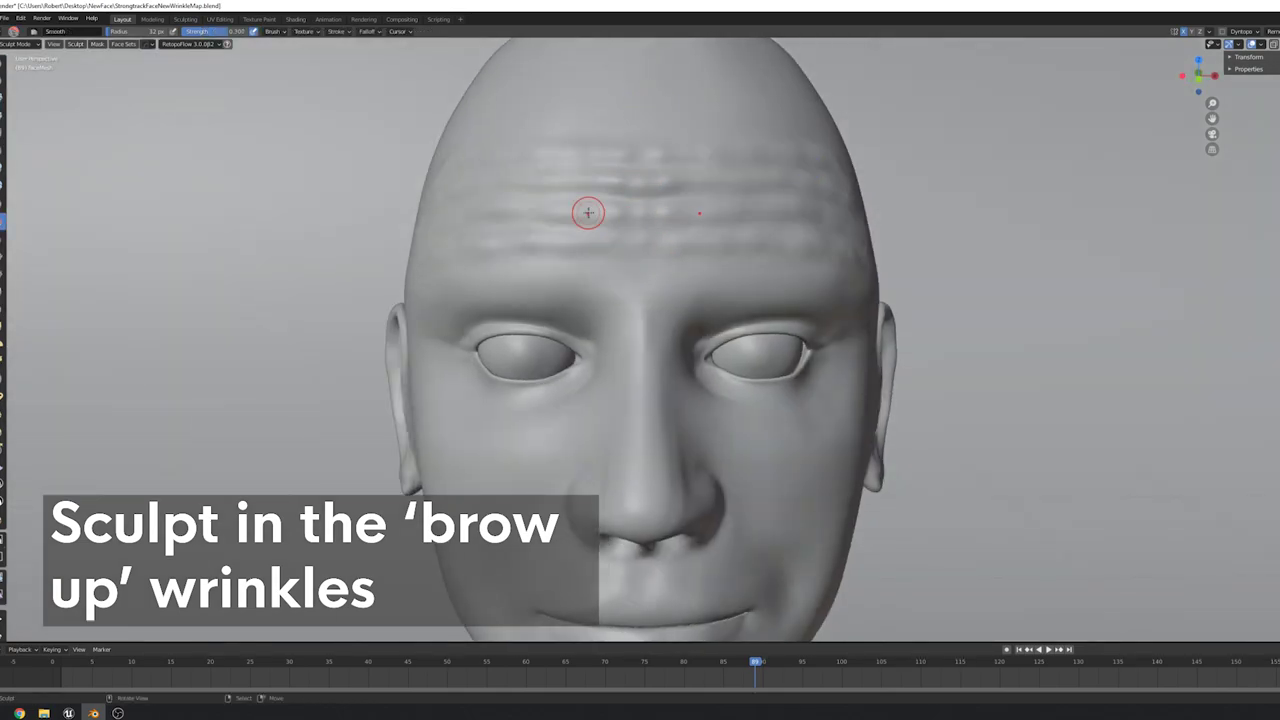
pyautogui.moveTo(790, 247)
pyautogui.mouseDown(button='middle')
pyautogui.moveTo(666, 171)
pyautogui.moveTo(735, 204)
pyautogui.mouseUp(button='middle')
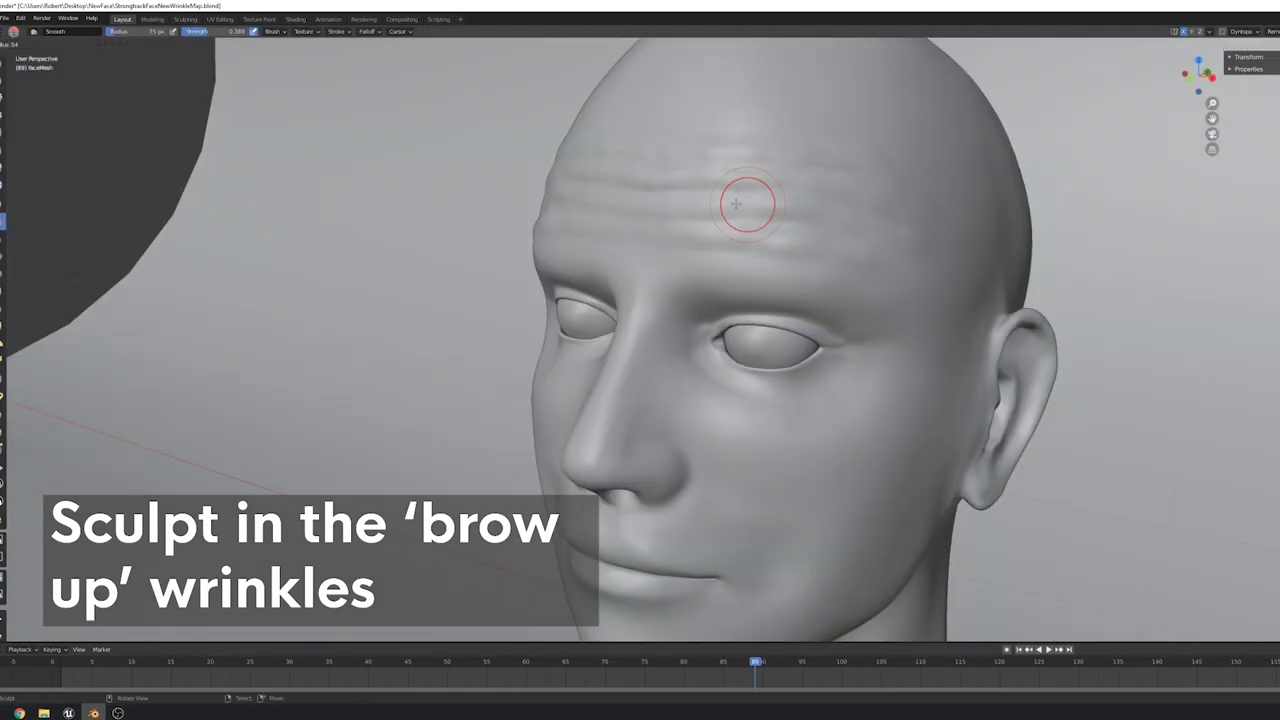
pyautogui.moveTo(799, 238)
pyautogui.mouseDown(button='middle')
pyautogui.moveTo(649, 200)
pyautogui.moveTo(857, 200)
pyautogui.moveTo(843, 214)
pyautogui.moveTo(700, 180)
pyautogui.moveTo(551, 102)
pyautogui.moveTo(560, 206)
pyautogui.mouseUp(button='middle')
pyautogui.press('g')
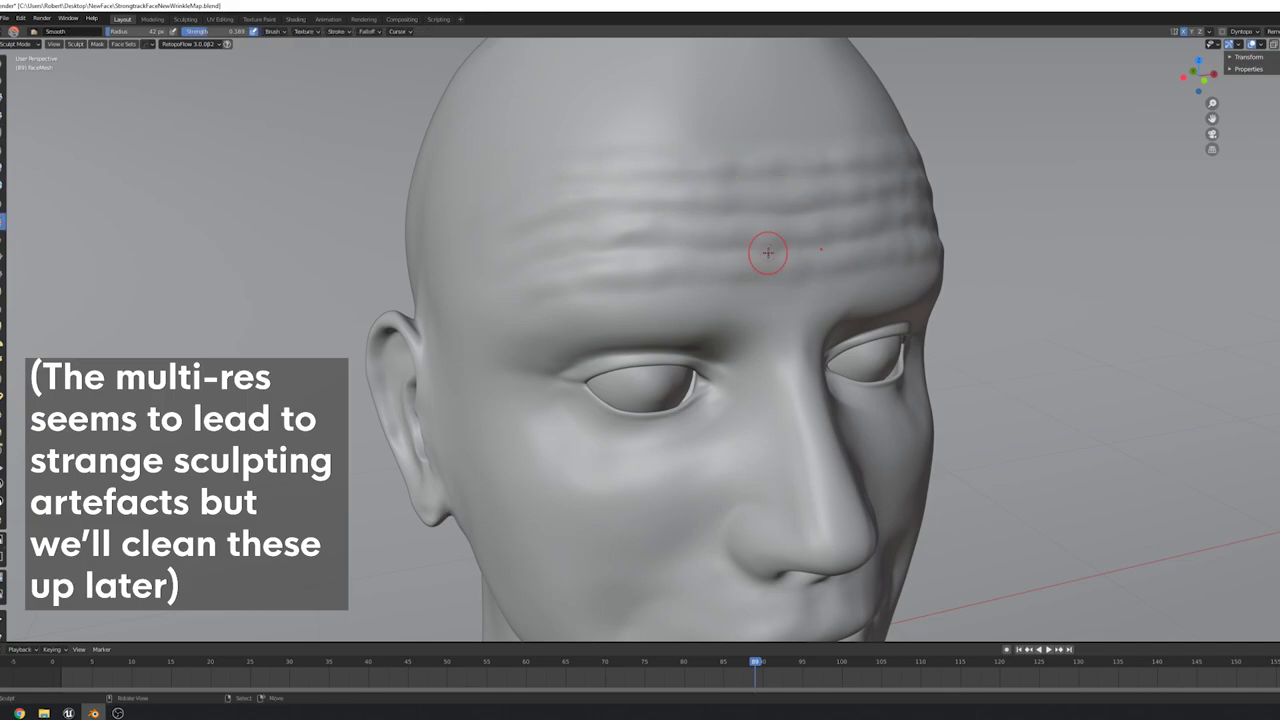
pyautogui.moveTo(766, 369); pyautogui.dragTo(736, 171, button='middle')
pyautogui.press('x')
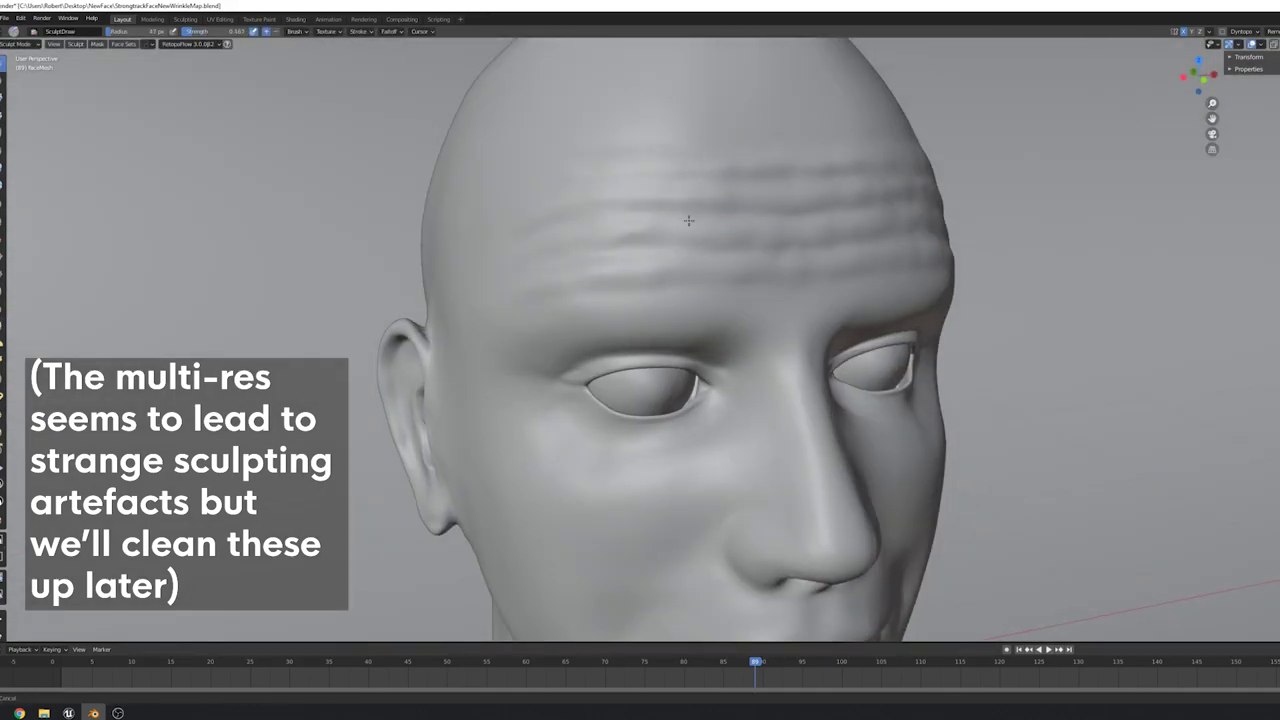
pyautogui.moveTo(688, 220); pyautogui.dragTo(603, 236, button='middle')
pyautogui.press('g')
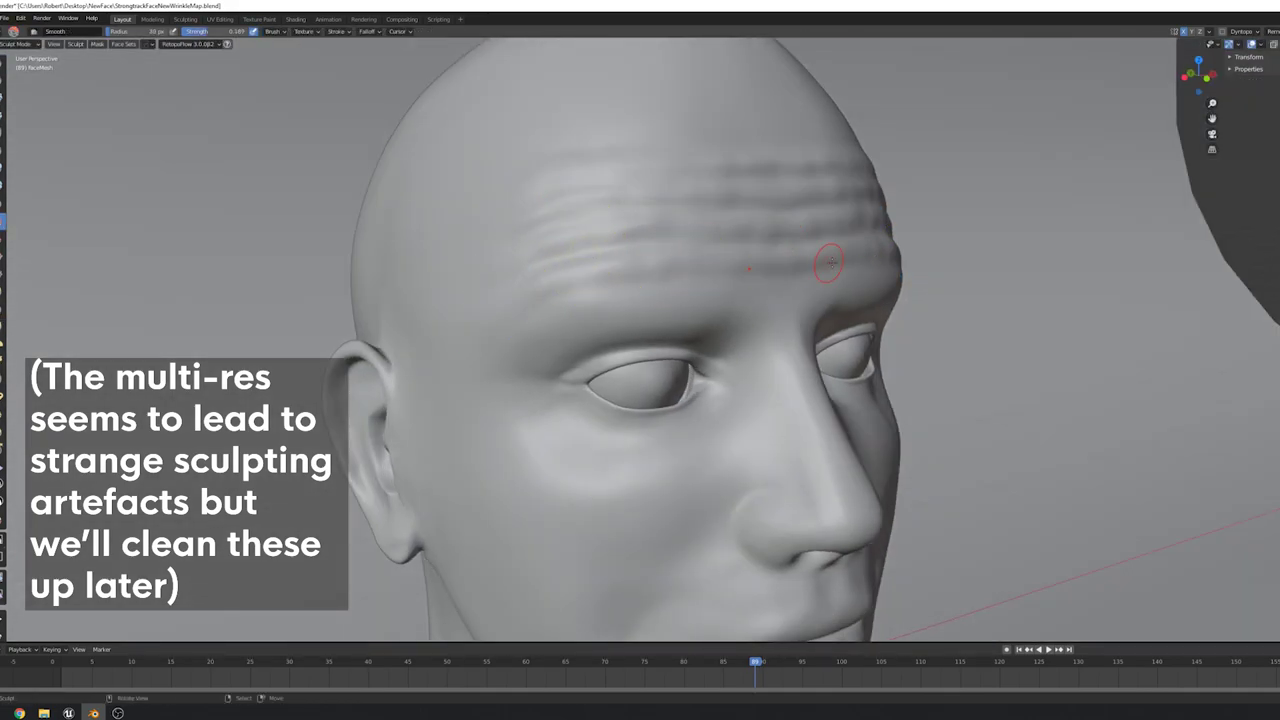
pyautogui.moveTo(829, 262)
pyautogui.mouseDown(button='middle')
pyautogui.moveTo(663, 240)
pyautogui.moveTo(866, 363)
pyautogui.moveTo(1001, 313)
pyautogui.mouseUp(button='middle')
pyautogui.press('x')
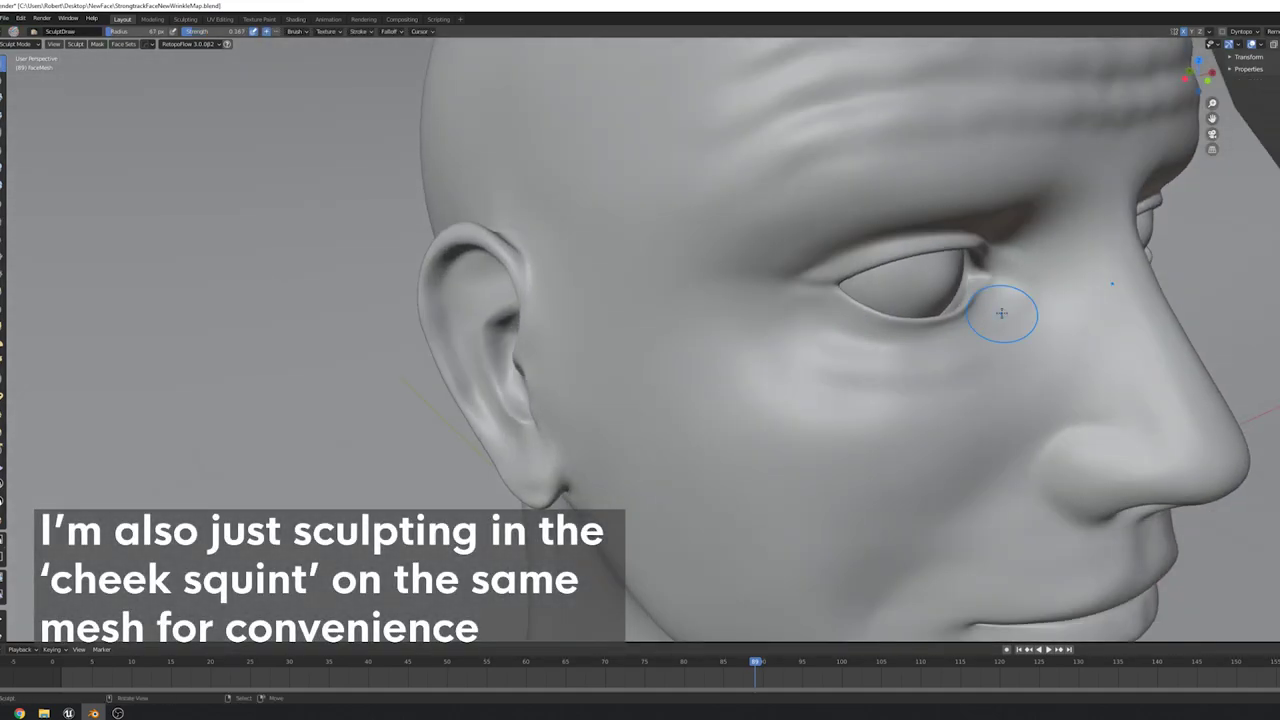
# Sculpt and smooth crow's-feet squint wrinkles at the eye corners
pyautogui.moveTo(829, 316)
pyautogui.mouseDown(button='middle')
pyautogui.moveTo(1014, 294)
pyautogui.moveTo(873, 311)
pyautogui.moveTo(734, 371)
pyautogui.mouseUp(button='middle')
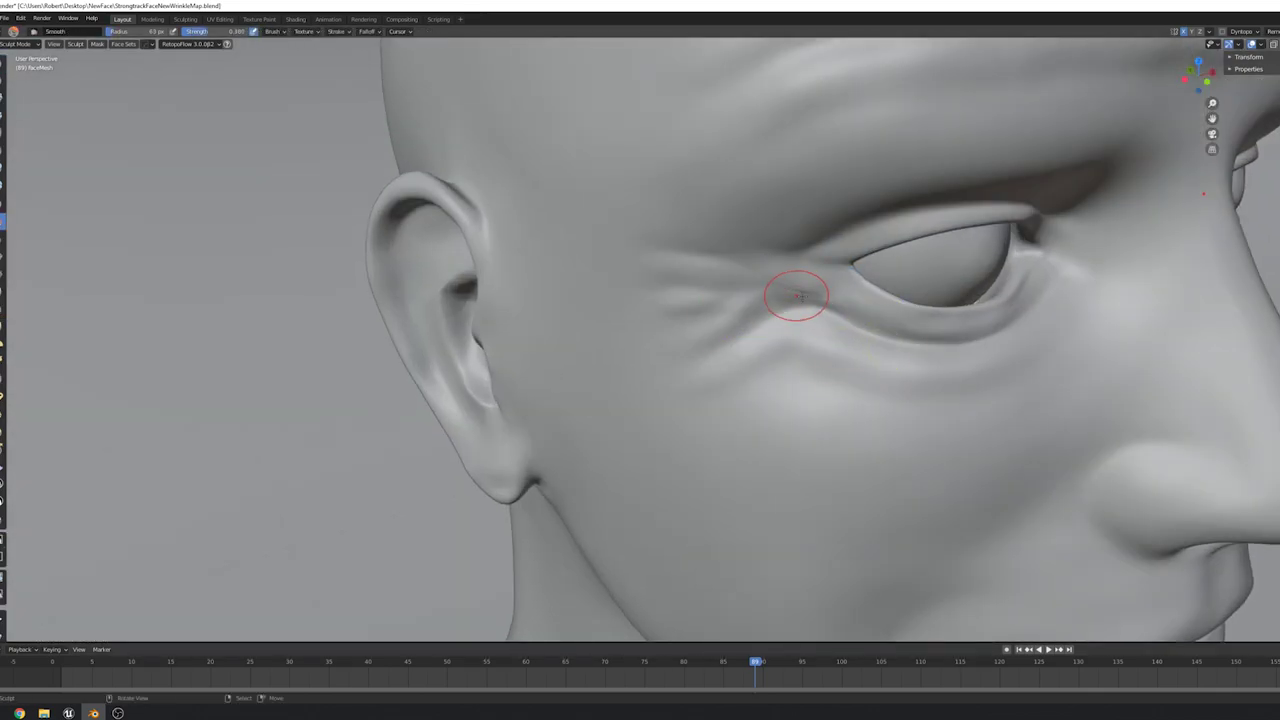
pyautogui.moveTo(797, 295); pyautogui.dragTo(785, 291)
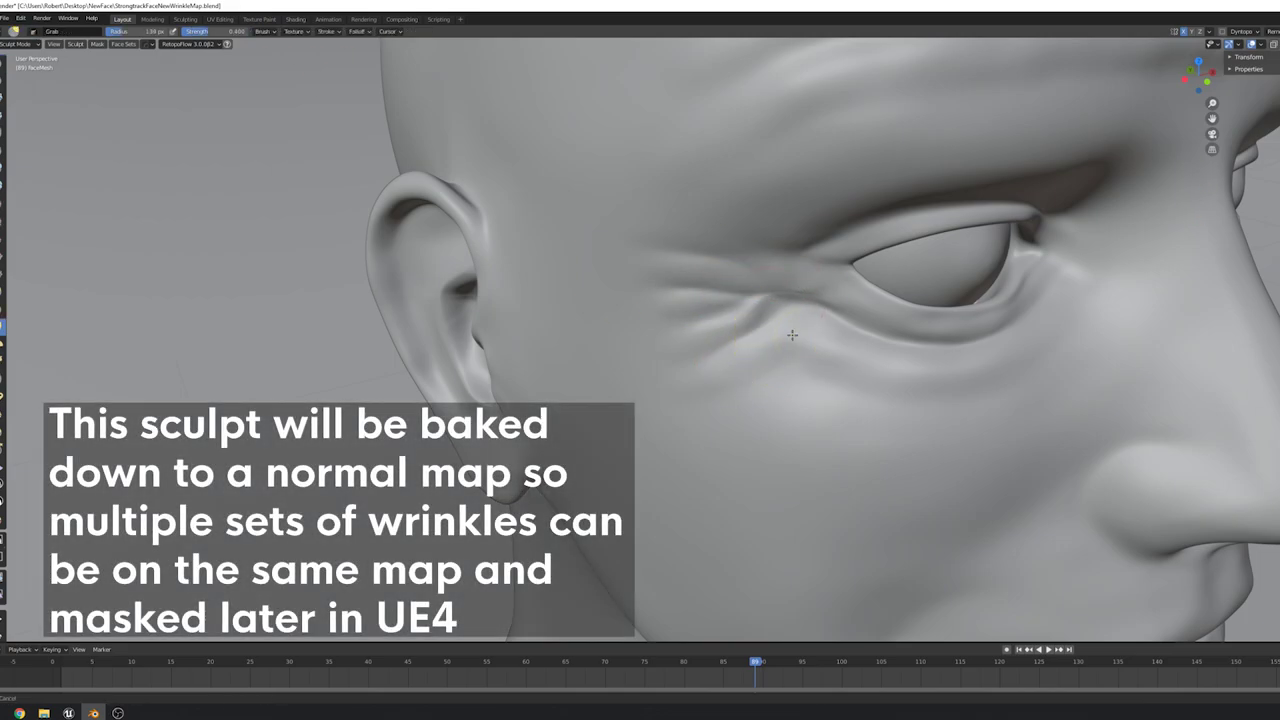
pyautogui.moveTo(792, 335)
pyautogui.mouseDown(button='middle')
pyautogui.moveTo(860, 294)
pyautogui.moveTo(943, 329)
pyautogui.moveTo(733, 481)
pyautogui.mouseUp(button='middle')
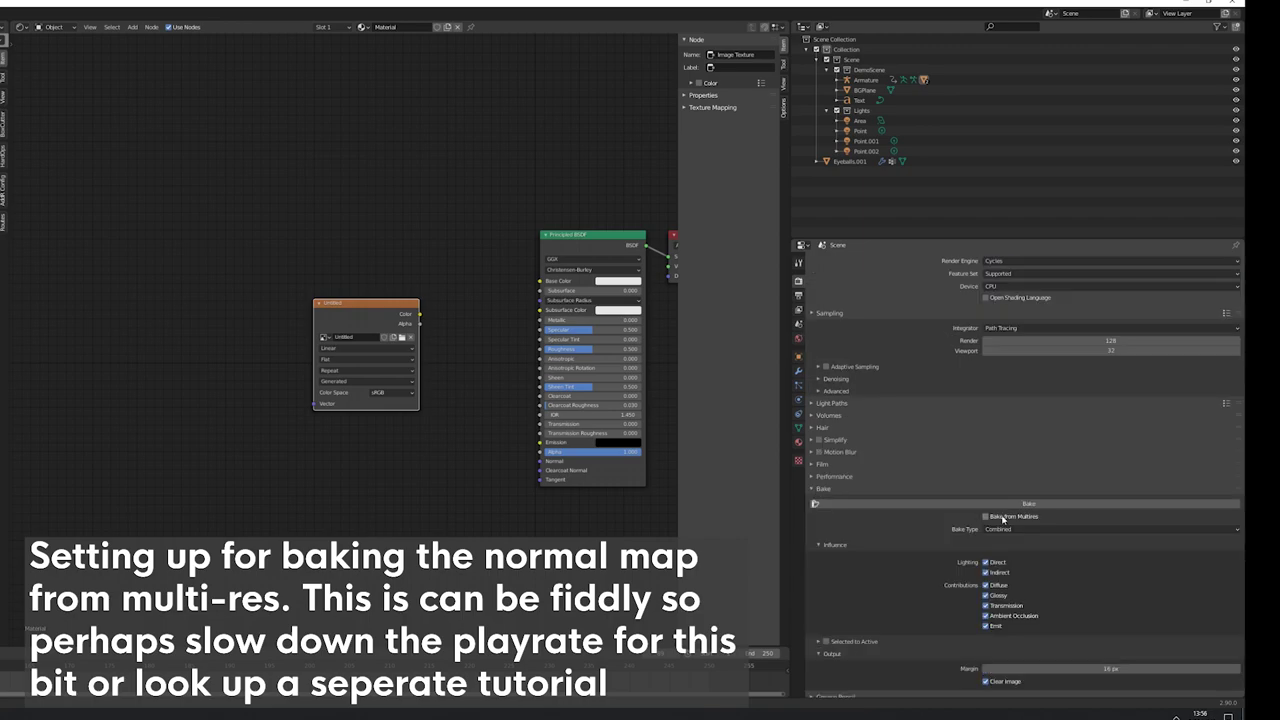
# Bake the multires detail into a normal map and save it as Wrinkles.png
pyautogui.click(798, 280)
pyautogui.click(1028, 503)
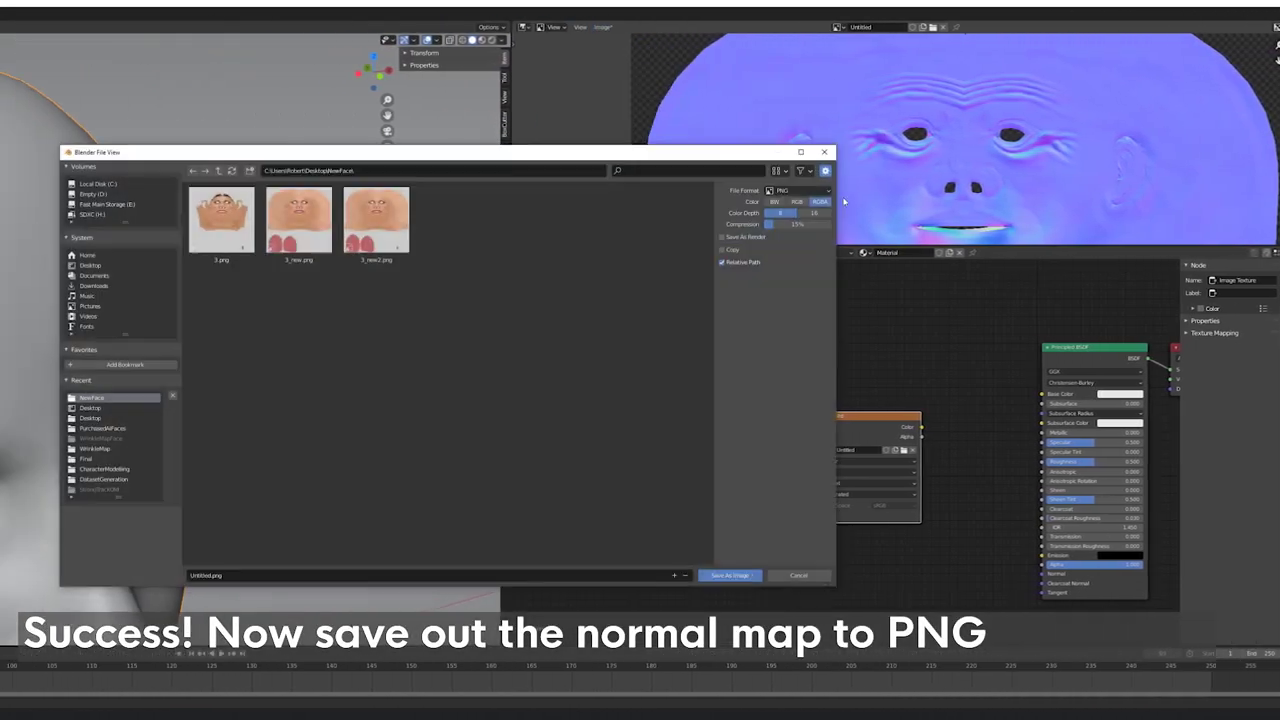
pyautogui.write('ng')
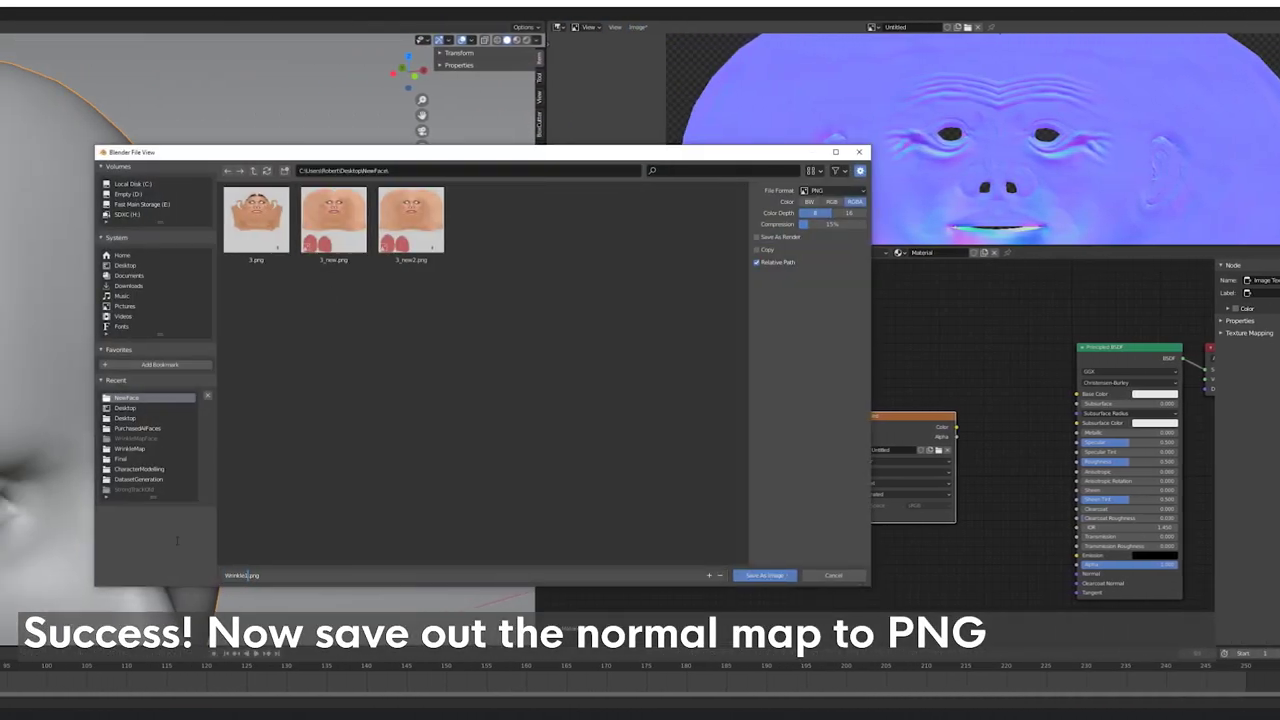
pyautogui.press('Return')
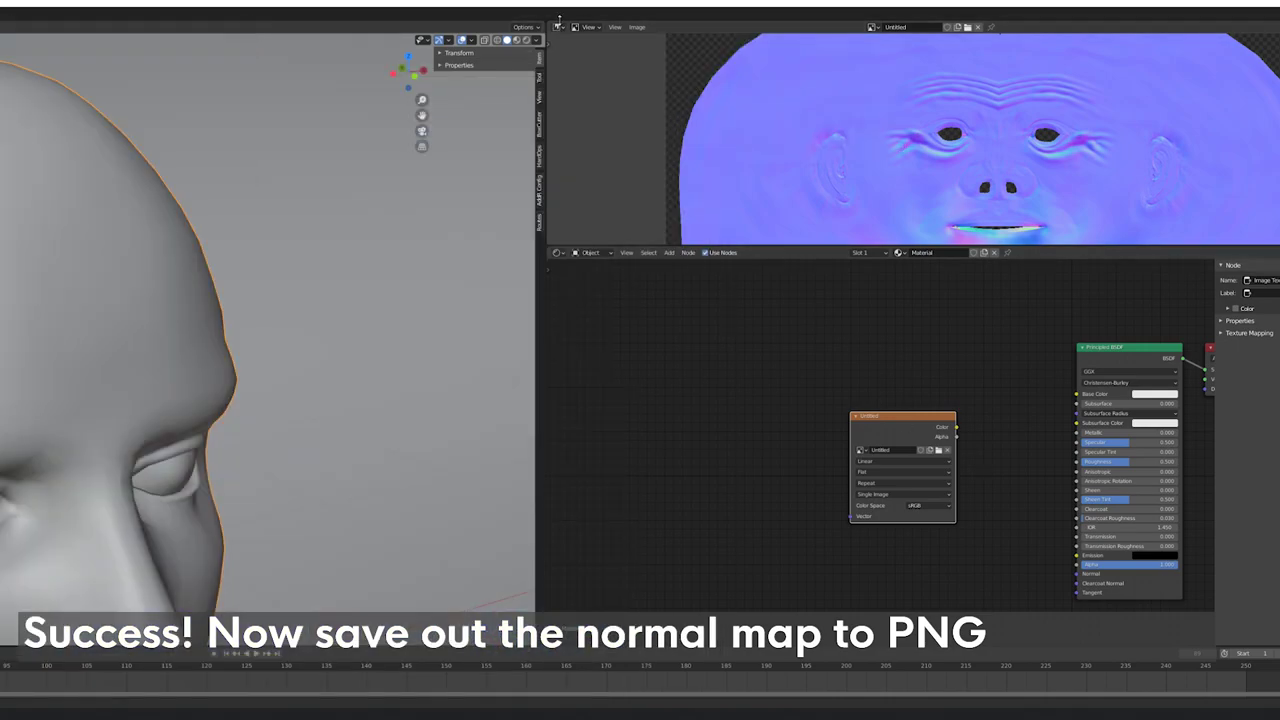
pyautogui.click(557, 253)
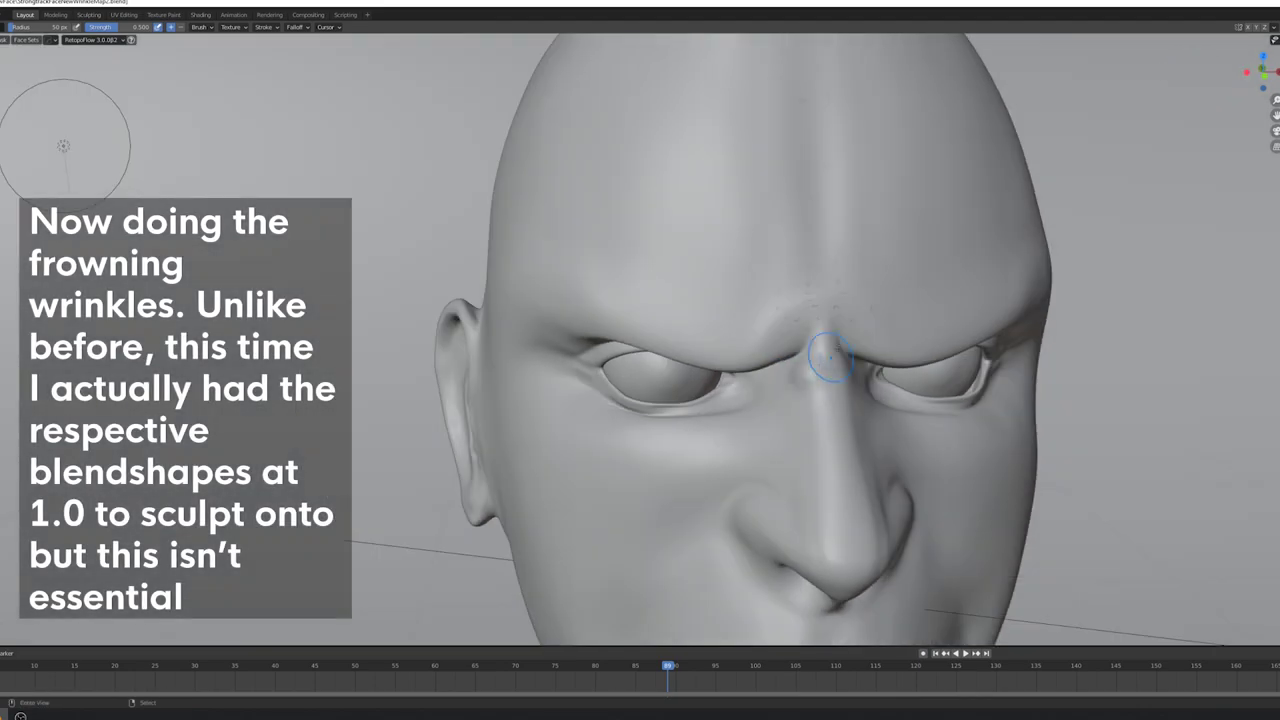
# Orbit around the right side of the head to sculpt frown furrows above the brows
pyautogui.moveTo(830, 357); pyautogui.dragTo(372, 201, button='middle')
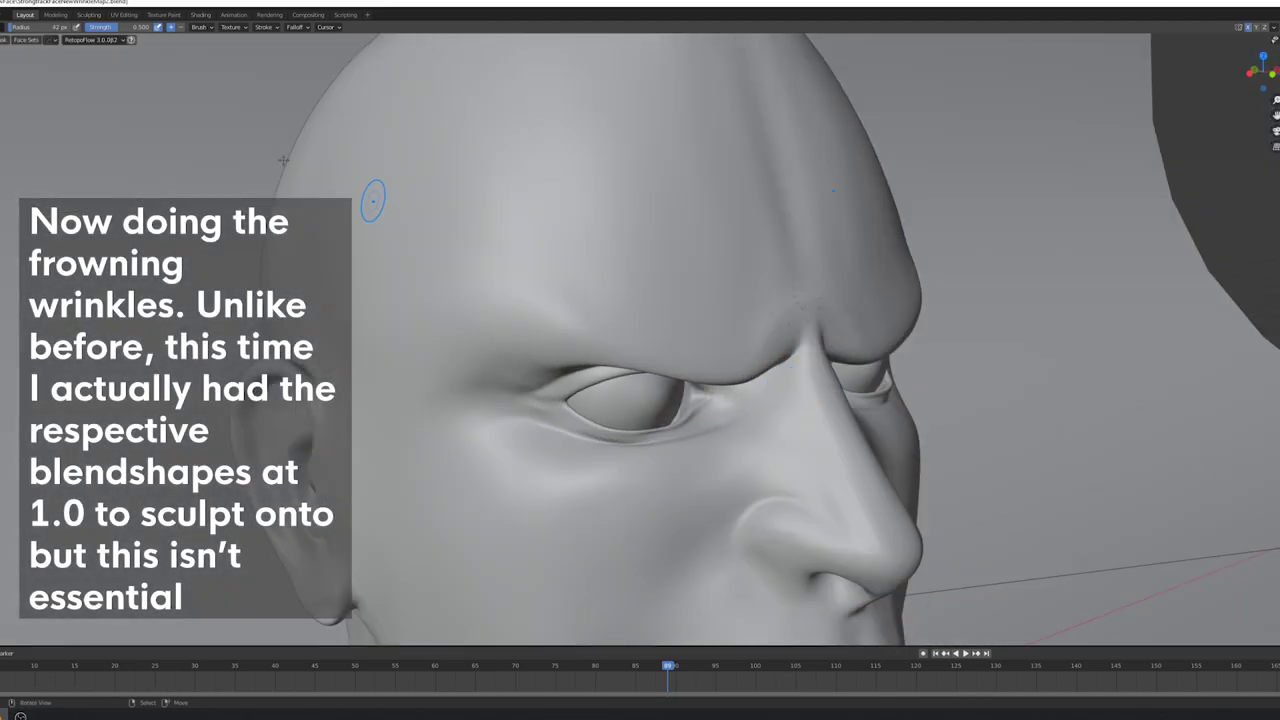
pyautogui.moveTo(819, 366); pyautogui.dragTo(774, 395, button='middle')
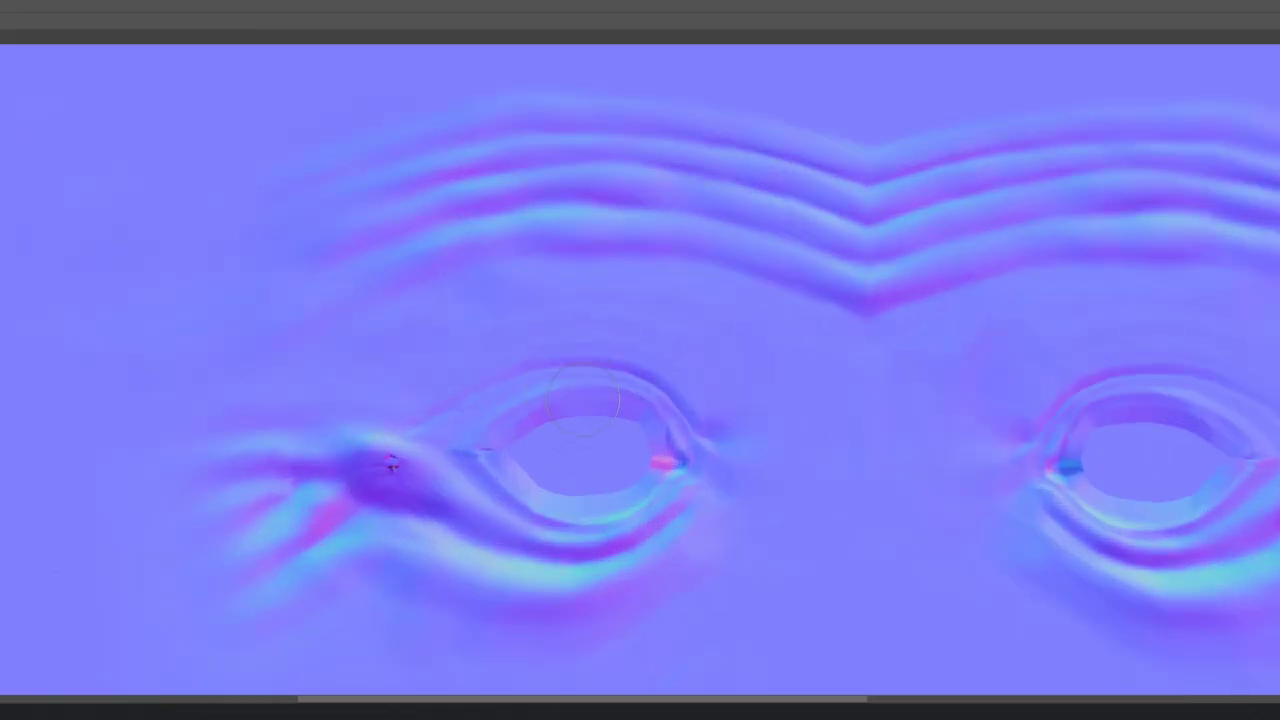
# Heal the dark artefact specks around the eyes, painting the left eye detail neutral blue
pyautogui.moveTo(556, 478); pyautogui.dragTo(516, 482)
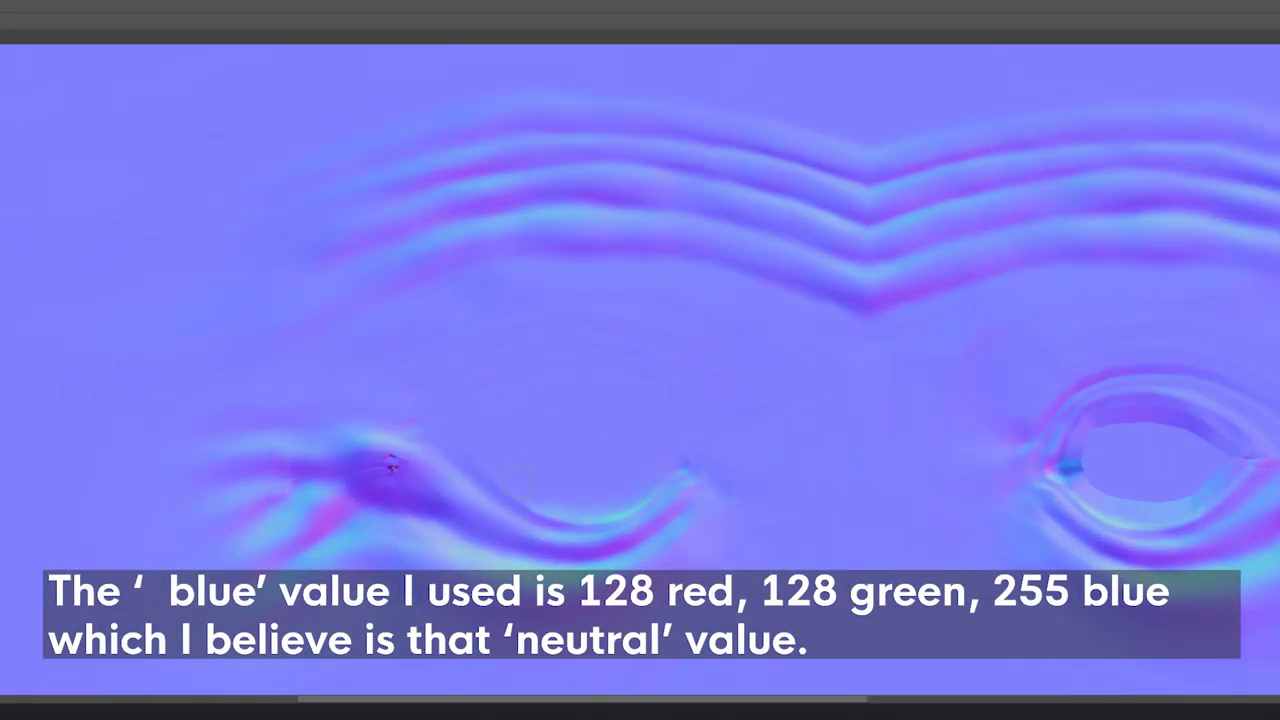
pyautogui.hscroll(5, 592, 322)
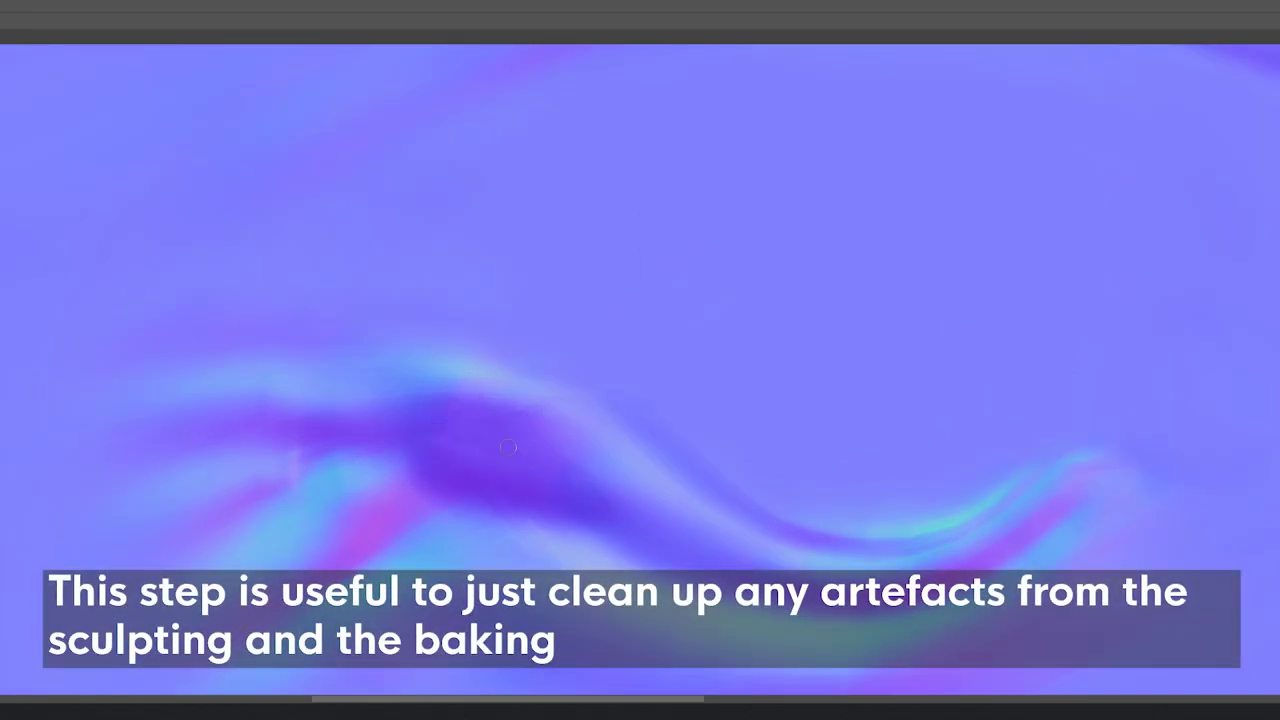
pyautogui.hscroll(5, 508, 447)
pyautogui.click(542, 354)
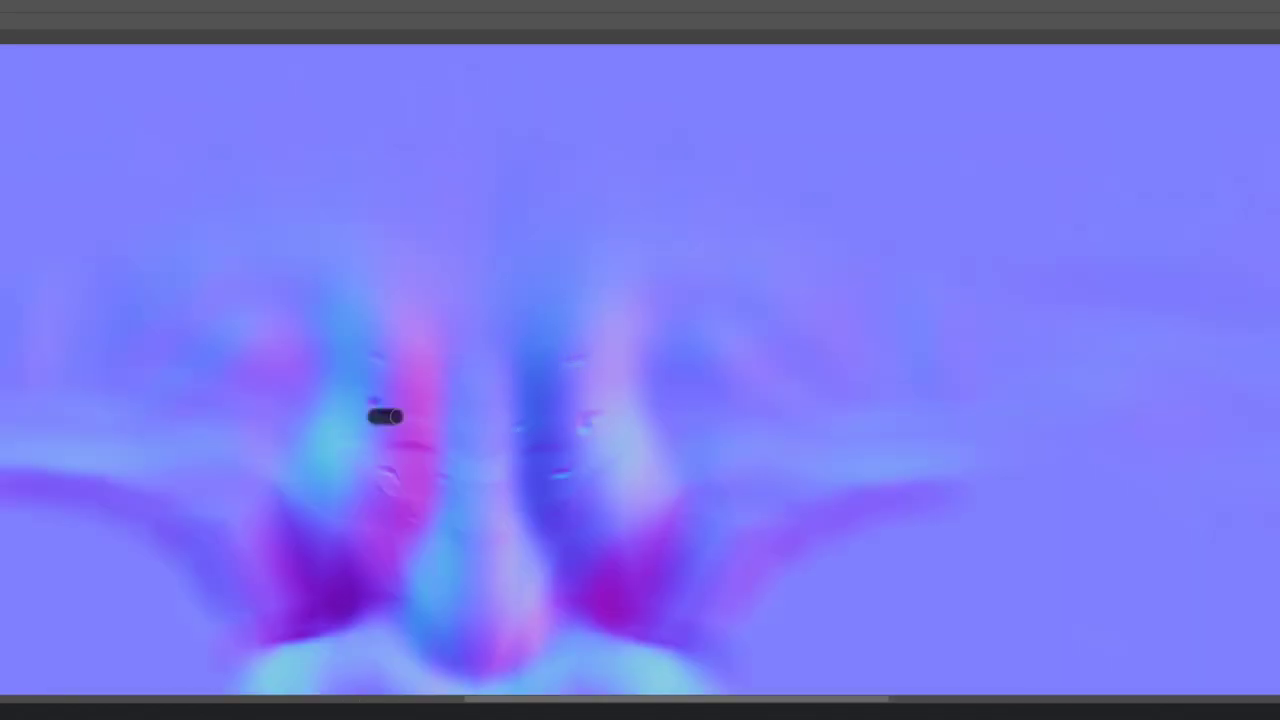
pyautogui.moveTo(585, 418); pyautogui.dragTo(572, 468)
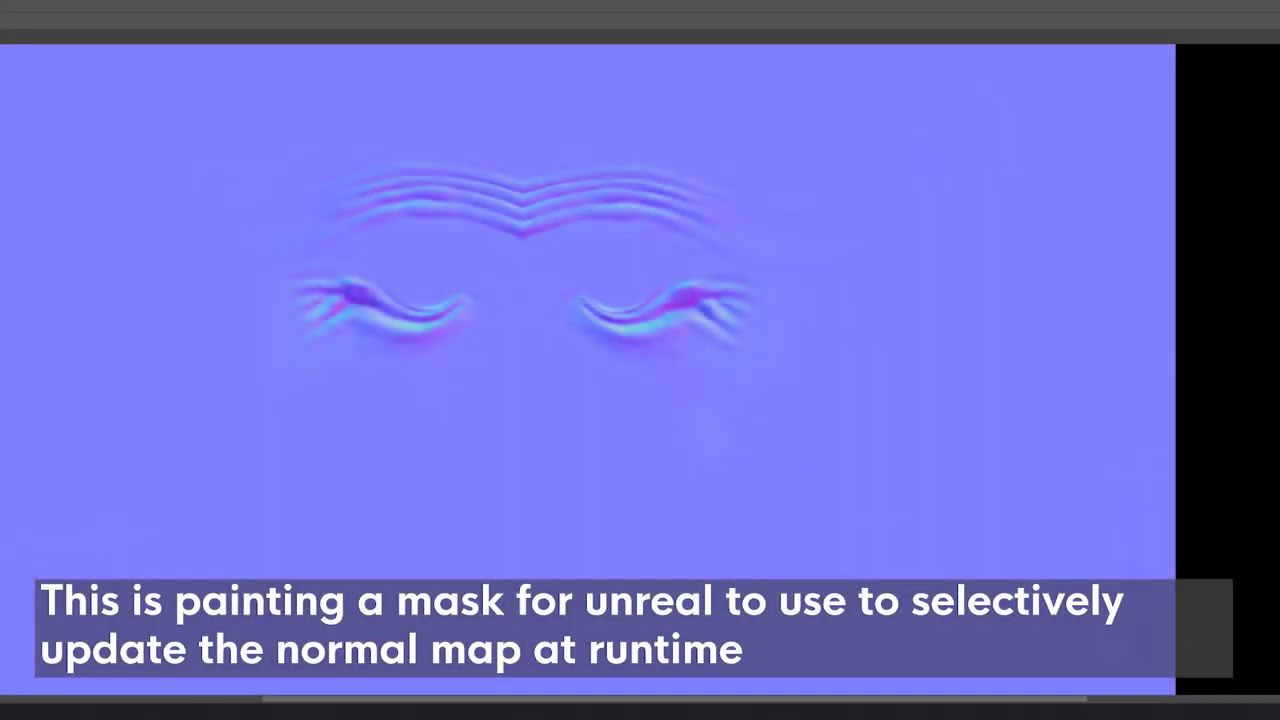
# Paint blue, red and green masks over the right, left and centre brow regions
pyautogui.moveTo(614, 160)
pyautogui.mouseDown()
pyautogui.moveTo(600, 280)
pyautogui.moveTo(677, 177)
pyautogui.moveTo(626, 302)
pyautogui.moveTo(685, 287)
pyautogui.mouseUp()
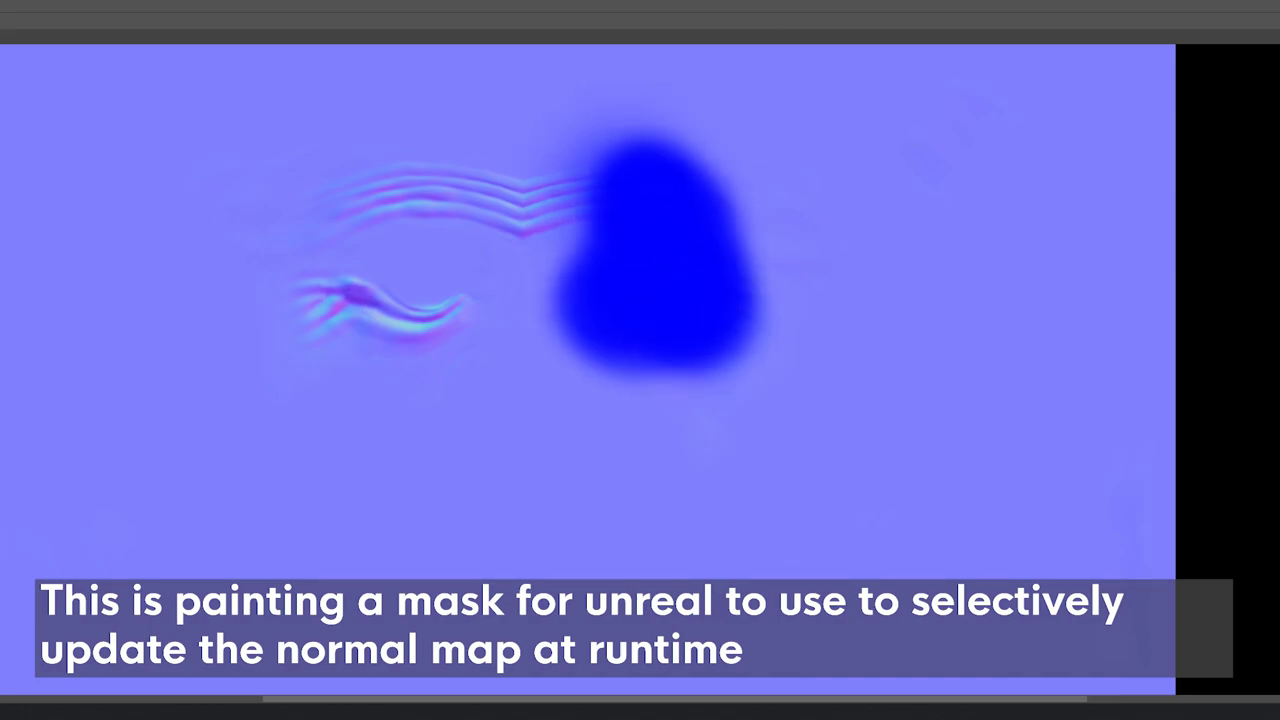
pyautogui.moveTo(460, 300)
pyautogui.mouseDown()
pyautogui.moveTo(443, 309)
pyautogui.moveTo(349, 194)
pyautogui.moveTo(690, 160)
pyautogui.moveTo(703, 320)
pyautogui.mouseUp()
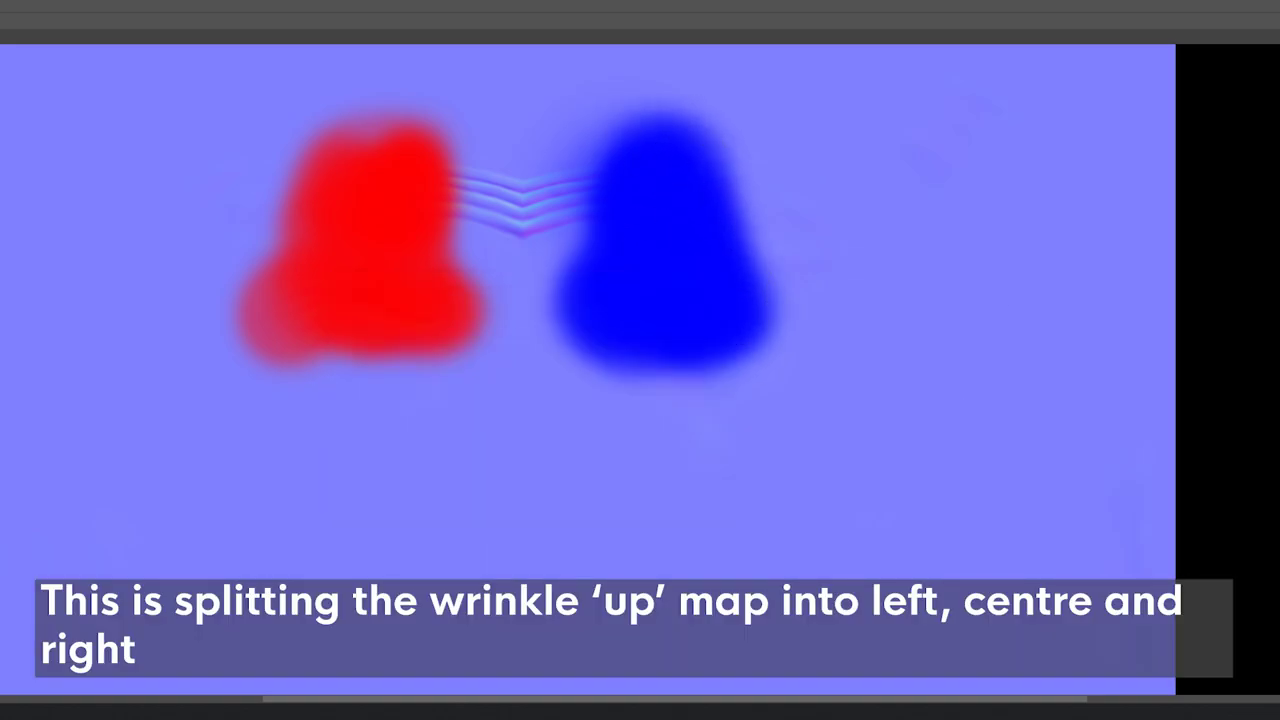
pyautogui.moveTo(505, 195); pyautogui.dragTo(537, 232)
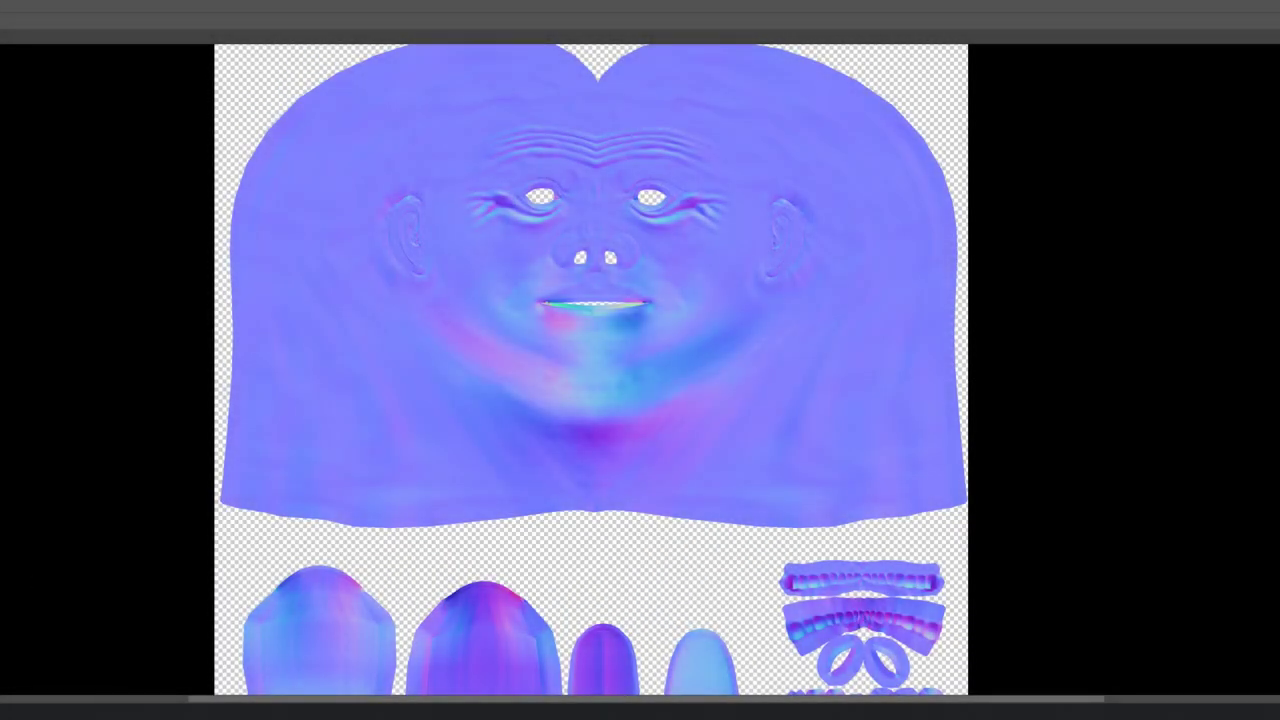
pyautogui.click(475, 210)
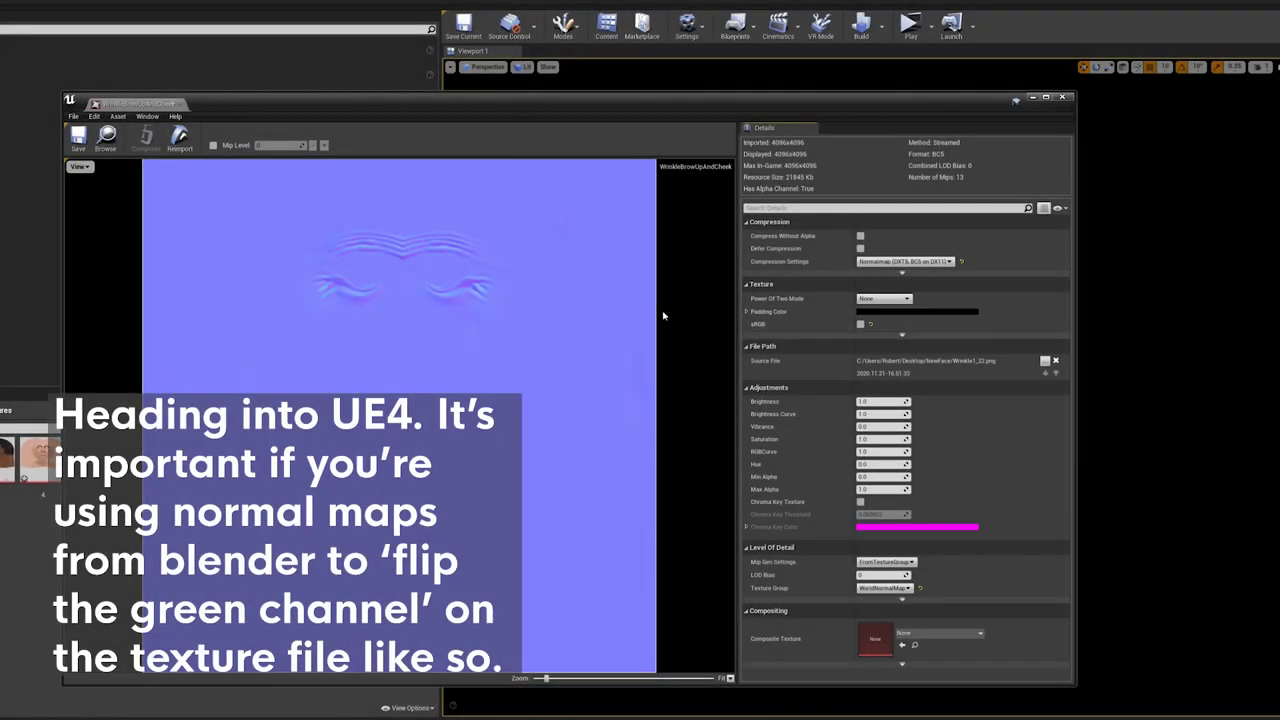
# Enable Flip Green Channel in the brow-up normal map's advanced texture settings
pyautogui.click(903, 337)
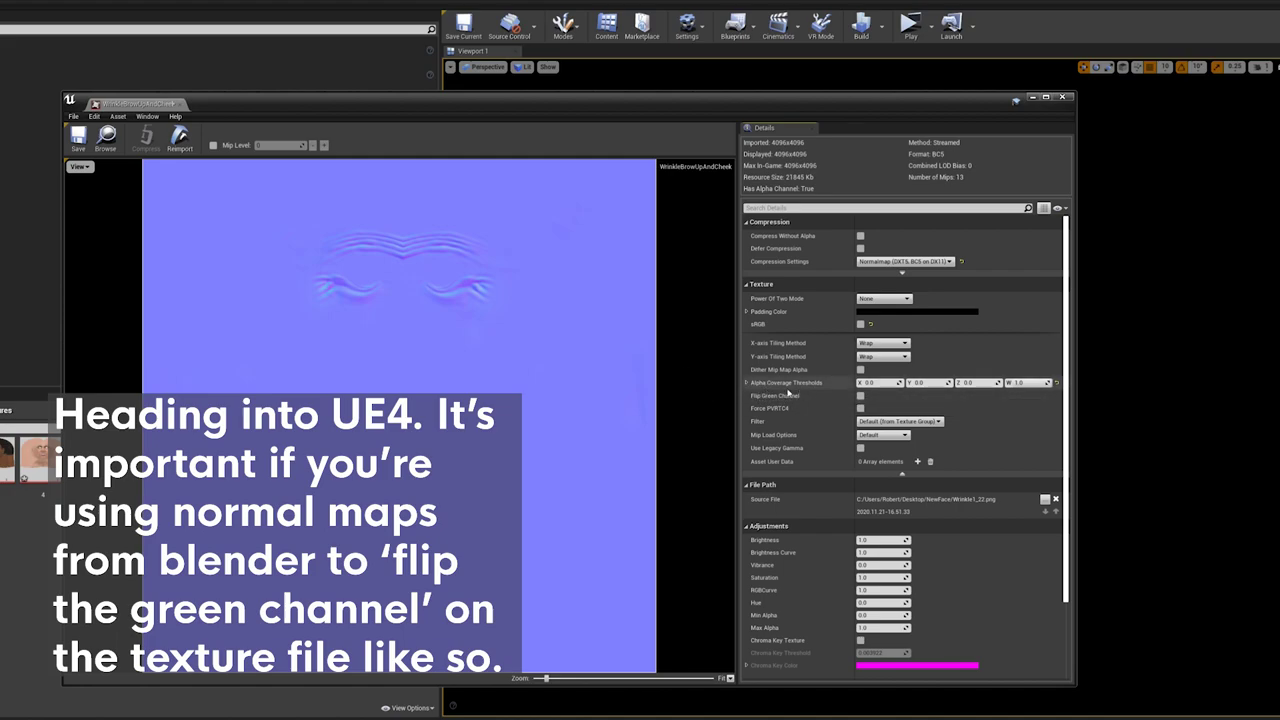
pyautogui.click(860, 396)
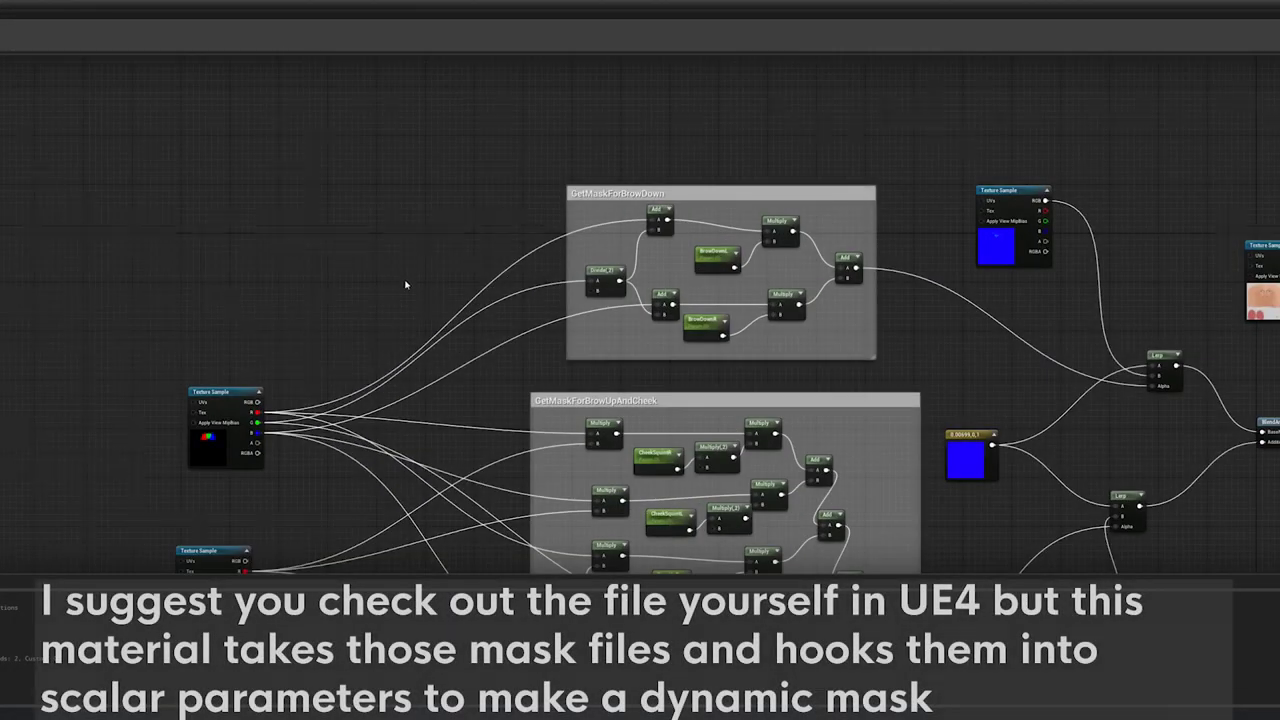
# Pan through the mask texture, GetMaskForBrowDown and GetMaskForBrowUpAndCheek node groups
pyautogui.scroll(2, 405, 285)
pyautogui.scroll(-2, 170, 413)
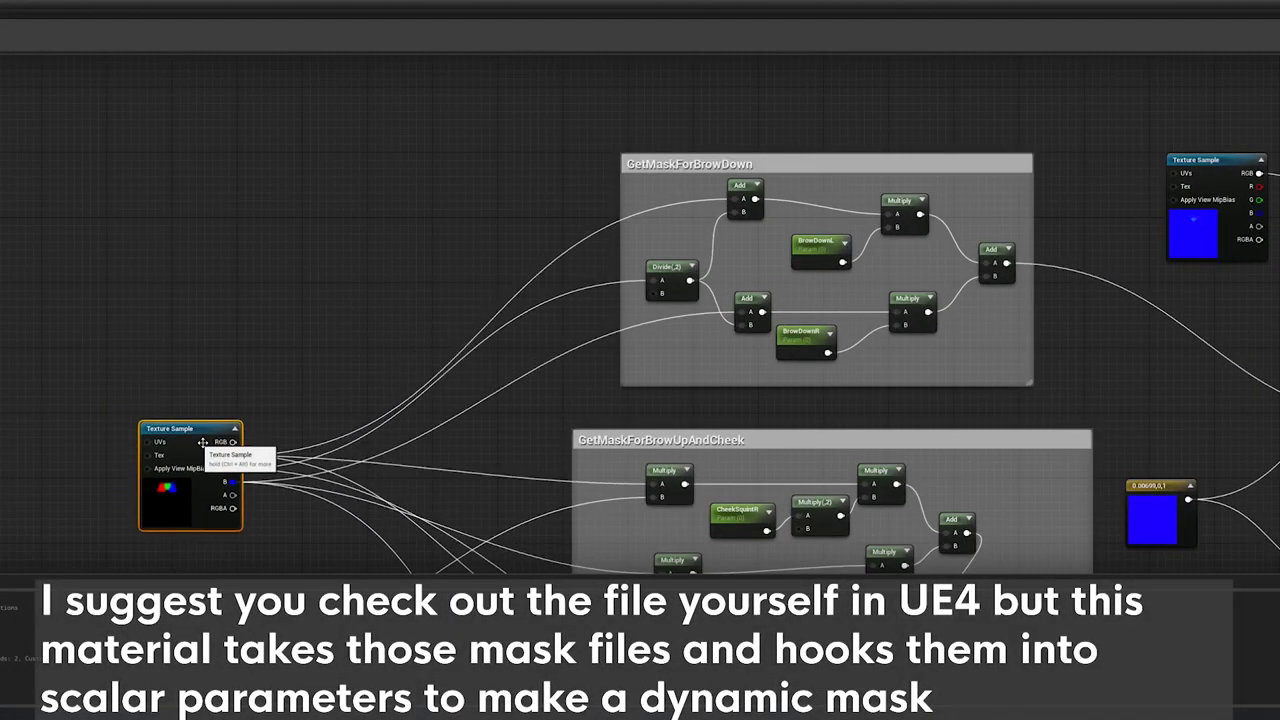
pyautogui.moveTo(170, 413); pyautogui.dragTo(462, 251, button='right')
pyautogui.scroll(2, 462, 251)
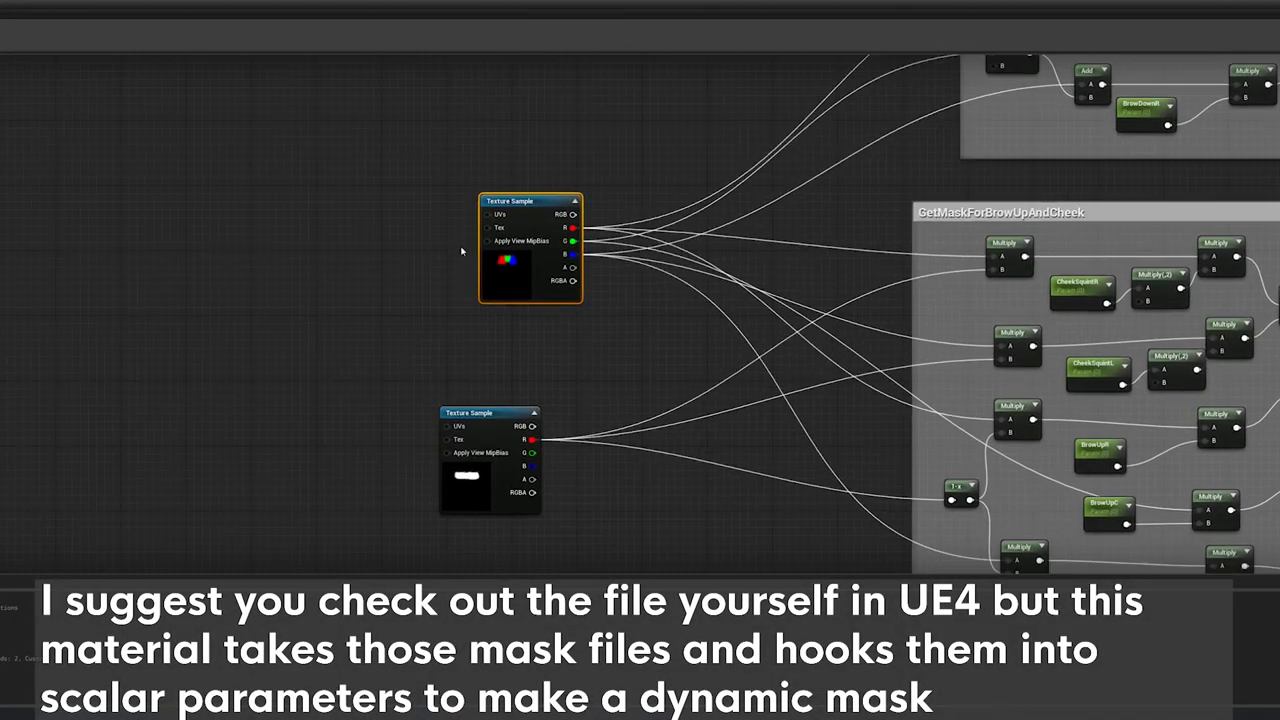
pyautogui.click(487, 463)
pyautogui.moveTo(1000, 130); pyautogui.dragTo(600, 450, button='right')
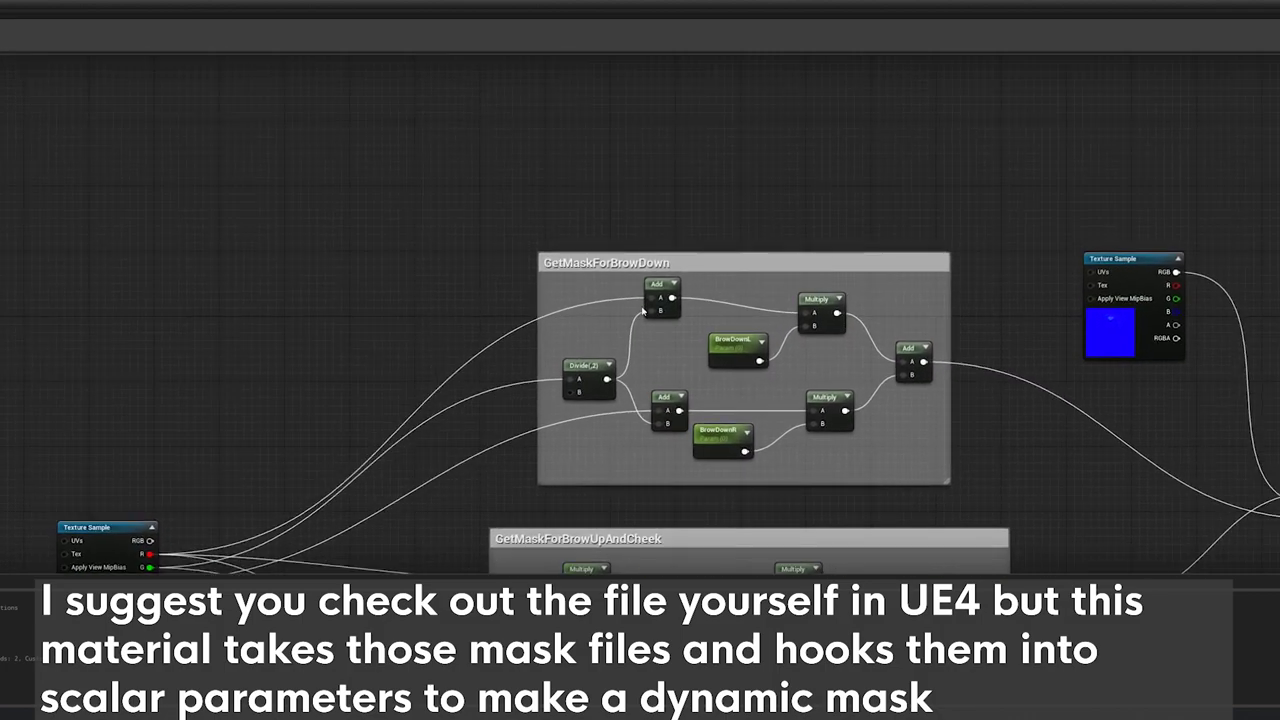
pyautogui.moveTo(642, 311); pyautogui.dragTo(567, 10, button='right')
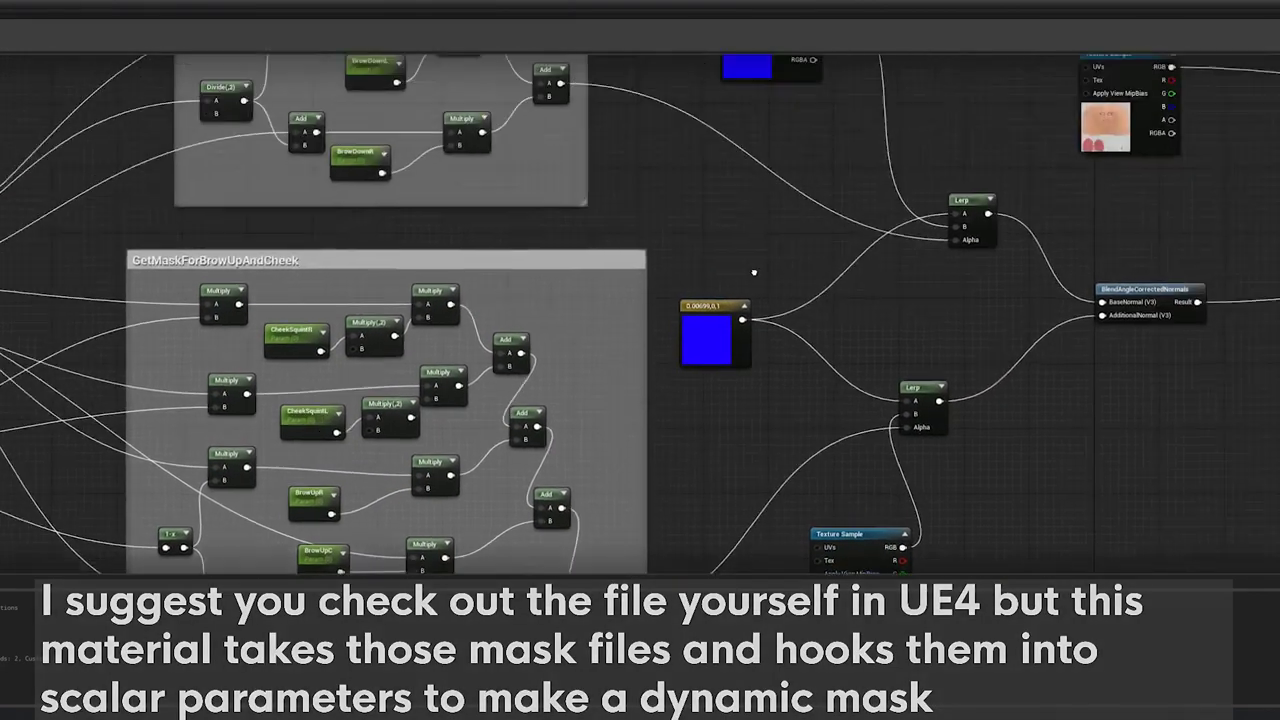
pyautogui.moveTo(1000, 60)
pyautogui.mouseDown(button='right')
pyautogui.moveTo(643, 313)
pyautogui.moveTo(598, 145)
pyautogui.moveTo(261, 174)
pyautogui.mouseUp(button='right')
# Move the skin colour texture, SSS node and 0 constant beside the Skin output
pyautogui.moveTo(560, 158); pyautogui.dragTo(900, 160)
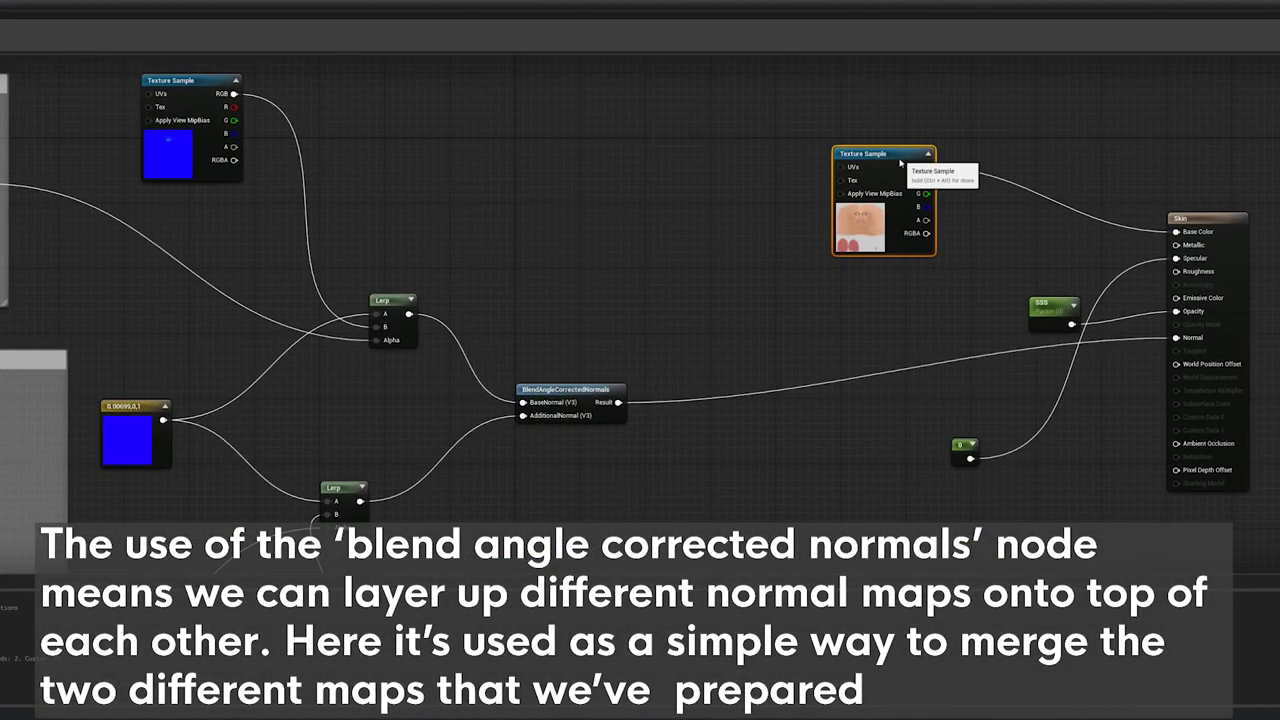
pyautogui.moveTo(900, 160); pyautogui.dragTo(913, 71, button='right')
pyautogui.moveTo(1060, 214); pyautogui.dragTo(1109, 302)
pyautogui.moveTo(980, 356); pyautogui.dragTo(1000, 253)
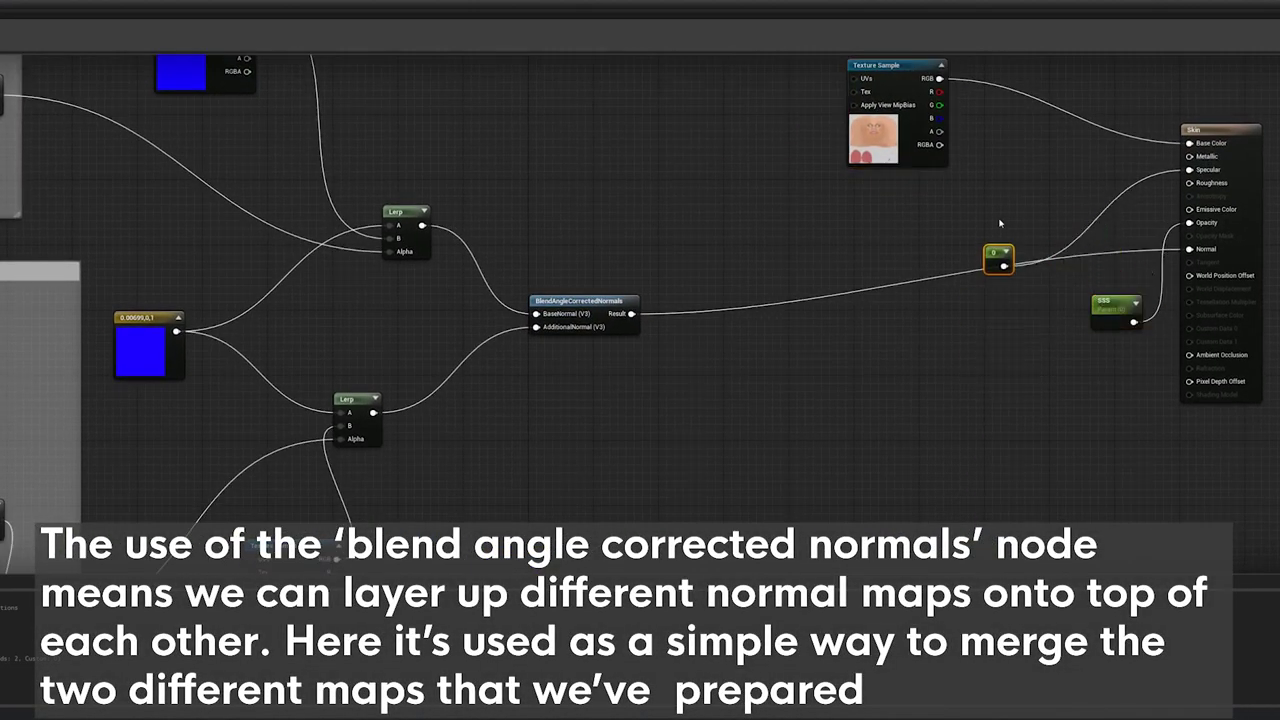
pyautogui.moveTo(1000, 224); pyautogui.dragTo(831, 333, button='right')
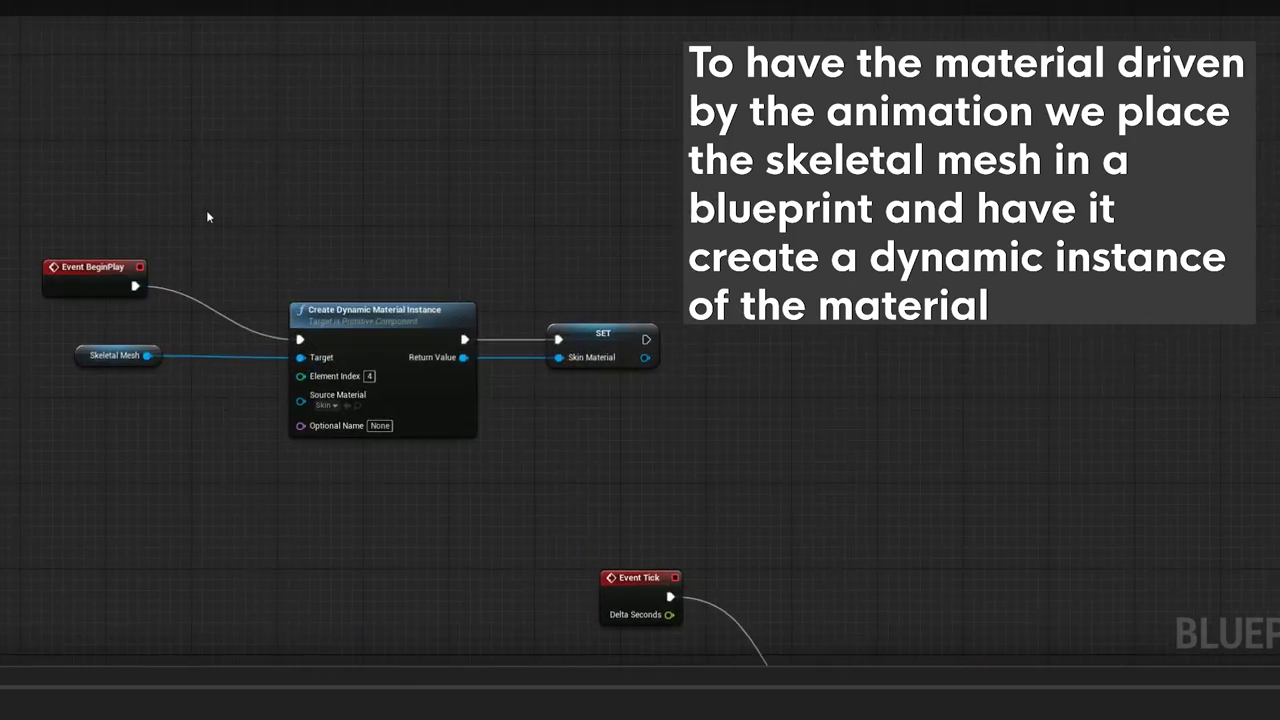
# Wrap the BeginPlay material-instance nodes in a comment titled 'Create/assign dynamic material at start of sess'
pyautogui.press('c')
pyautogui.write('Create/assign dynamic material at b')
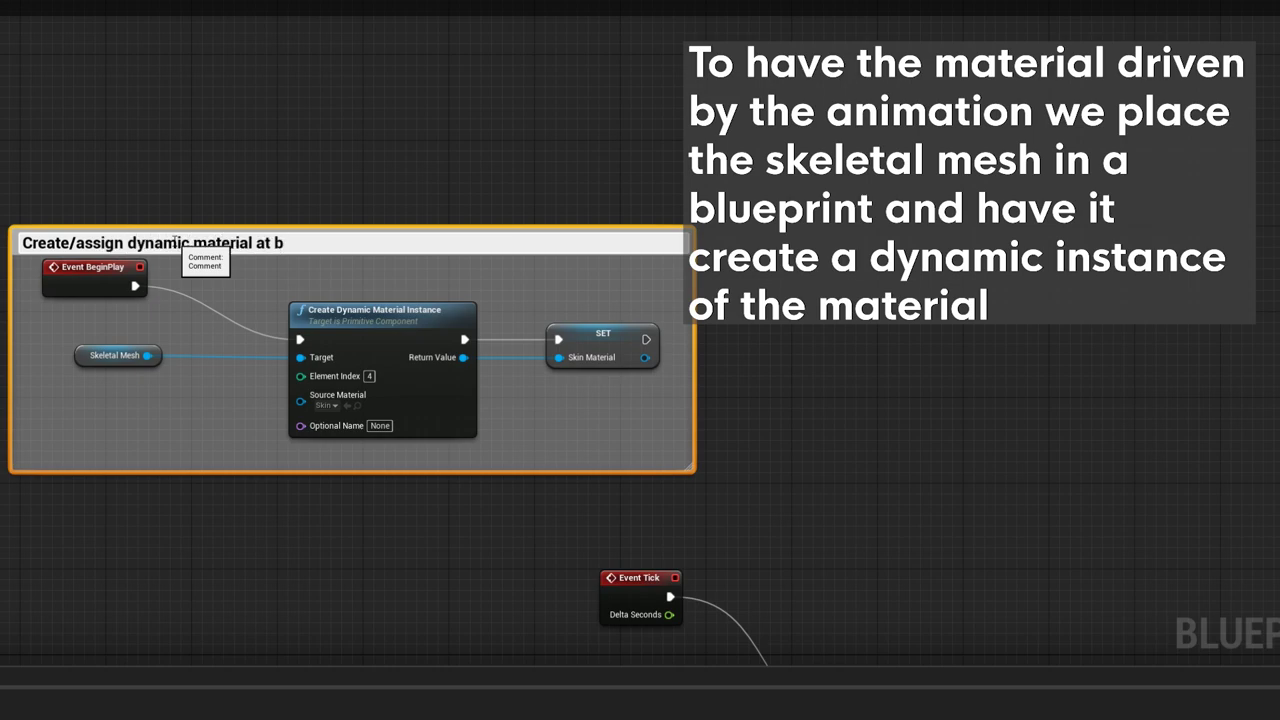
pyautogui.write('egin play')
pyautogui.press('BackSpace')
pyautogui.press('BackSpace')
pyautogui.press('BackSpace')
pyautogui.press('BackSpace')
pyautogui.press('BackSpace')
pyautogui.write('star')
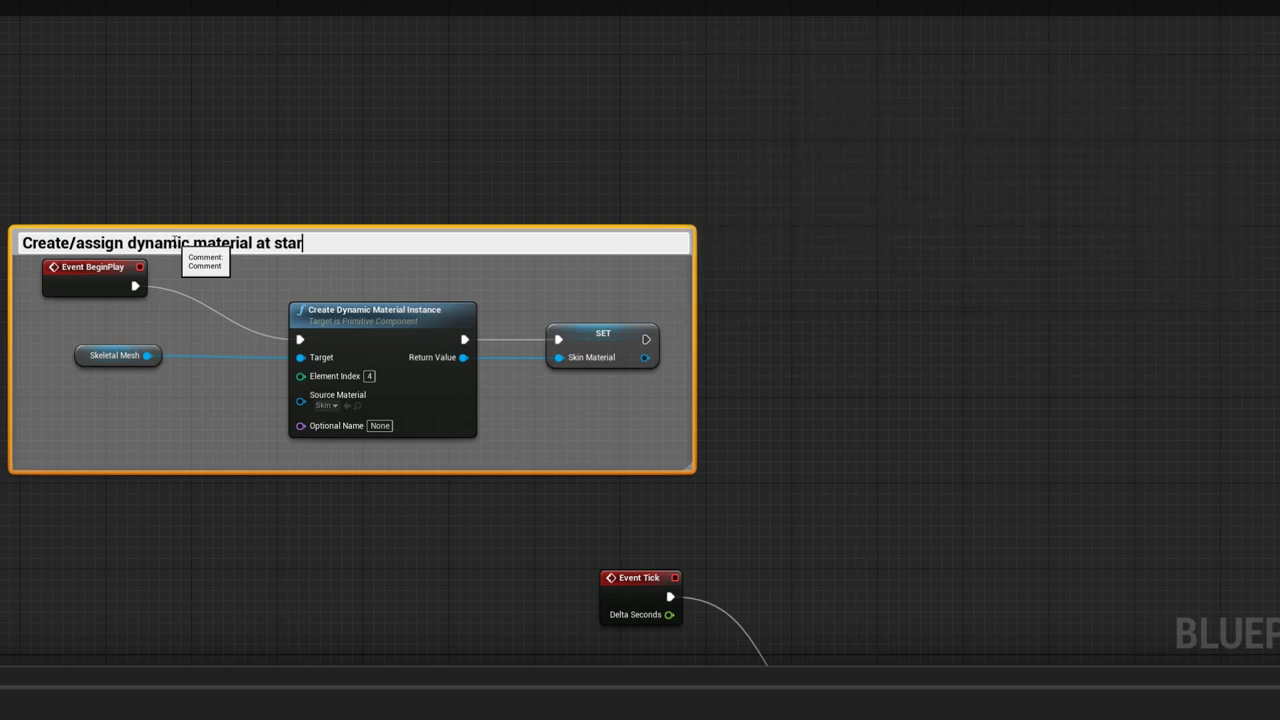
pyautogui.write('t of sess')
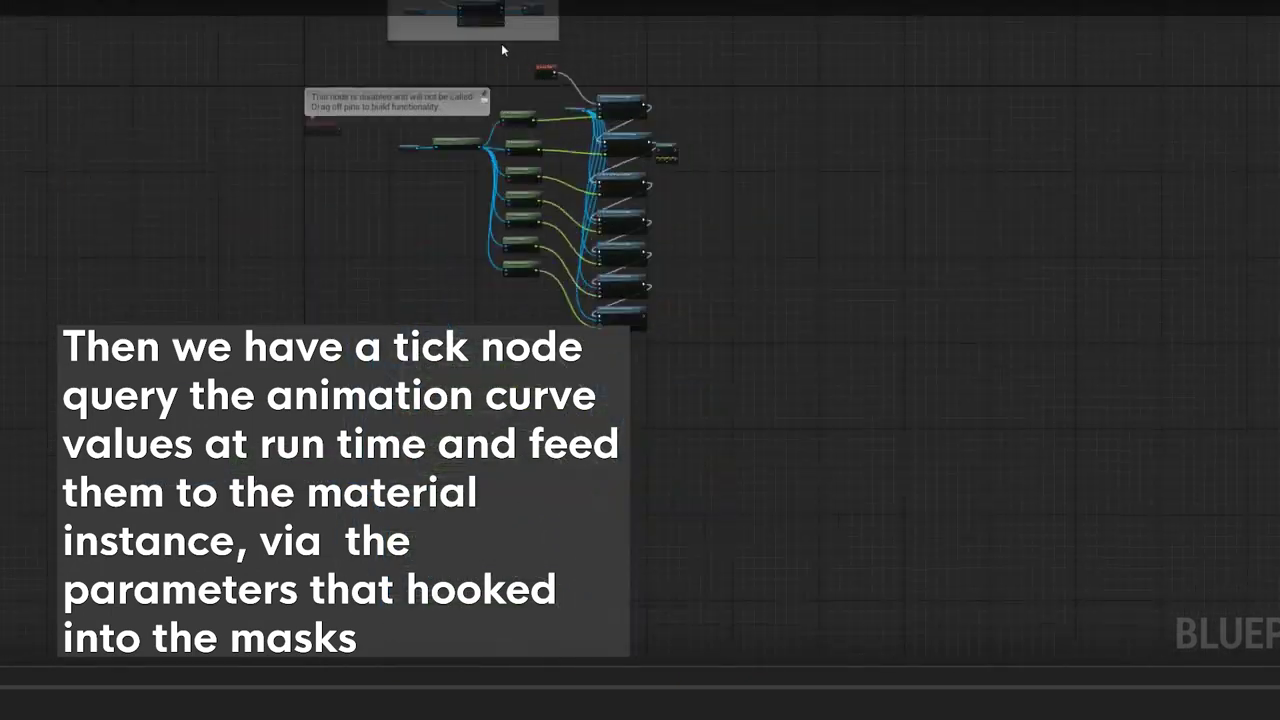
# Comment the Event Tick curve nodes: 'Get Animation curve values and feed the dynamic material instance'
pyautogui.moveTo(405, 65); pyautogui.dragTo(708, 345)
pyautogui.write('c')
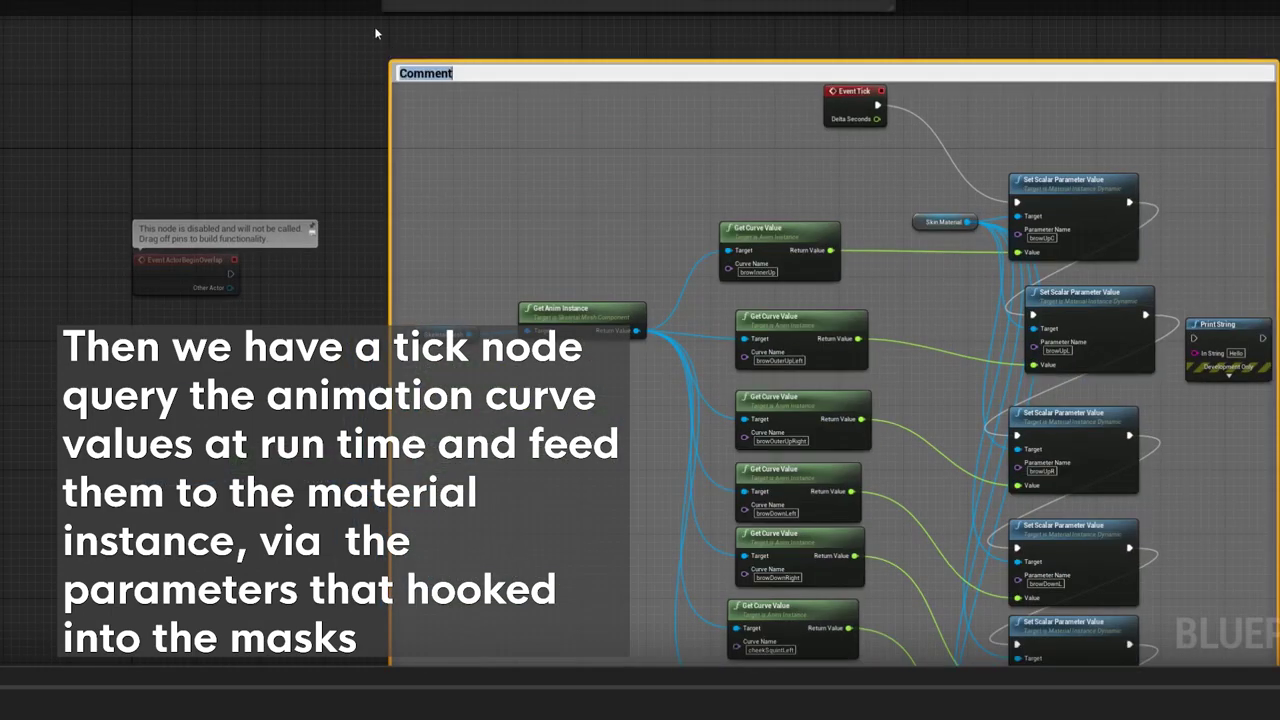
pyautogui.write('Get Animation curve values')
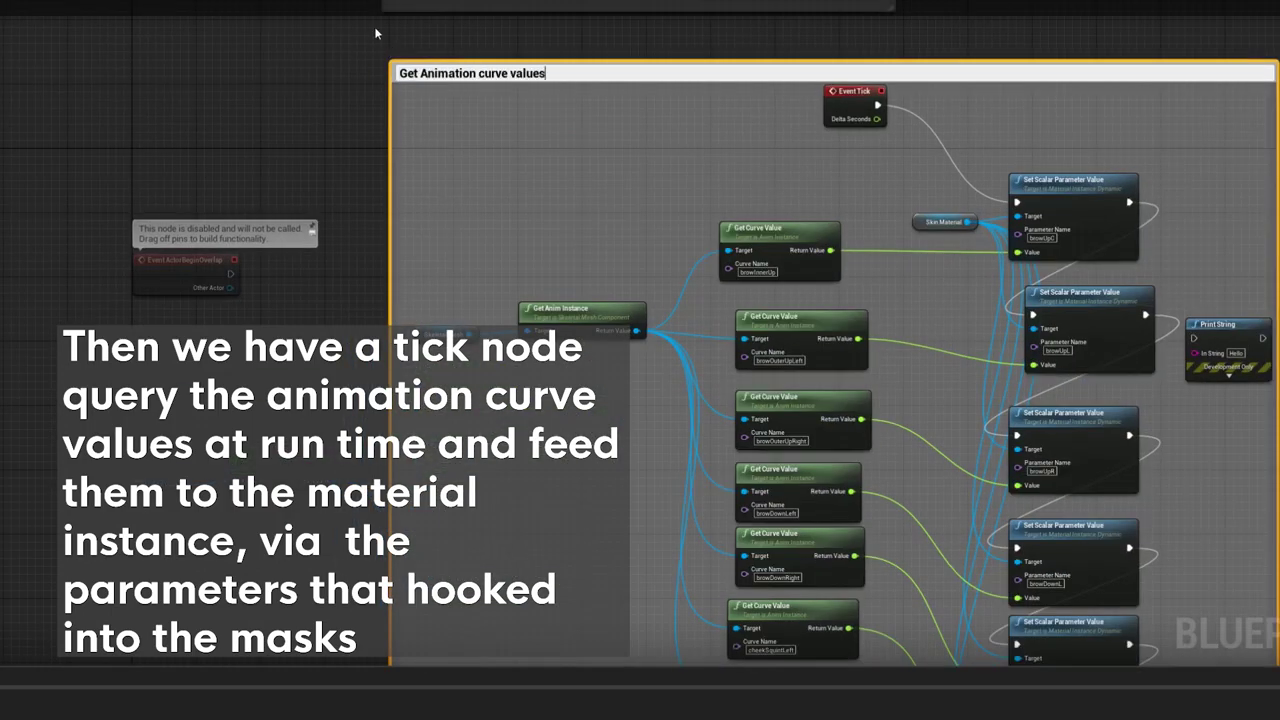
pyautogui.write(' and fe')
pyautogui.write('ial instance')
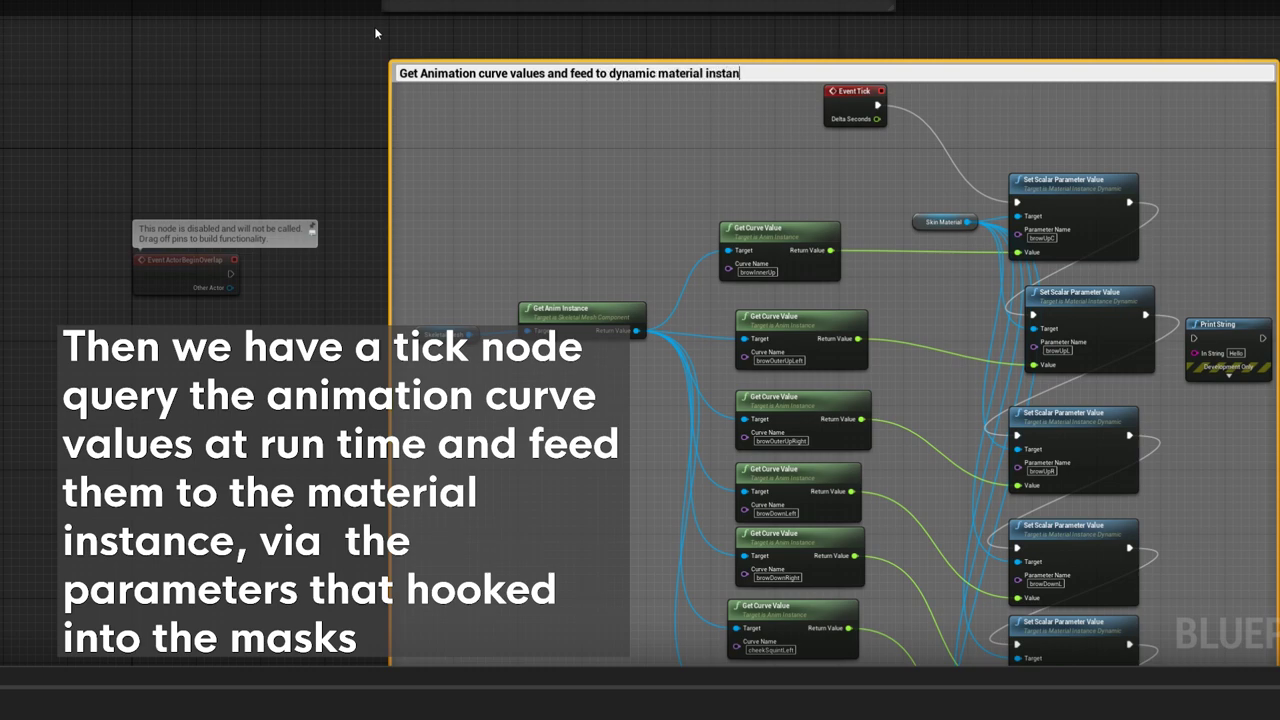